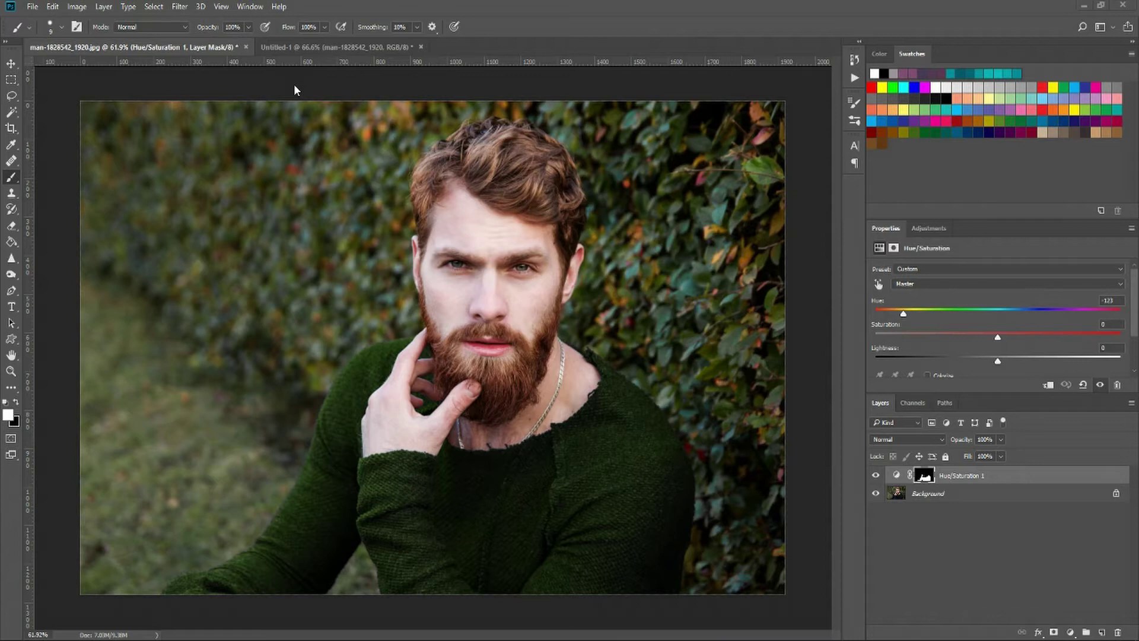
# - Show the Untitled-1 document with the black sweater after briefly checking the finished jpg
pyautogui.click(309, 55)
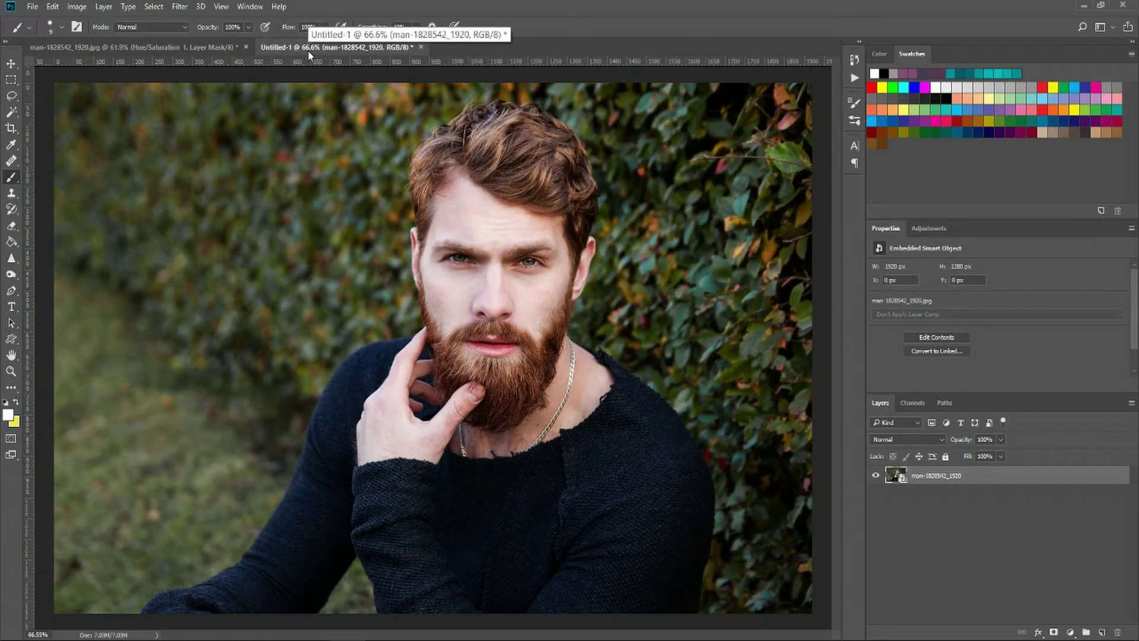
pyautogui.click(171, 43)
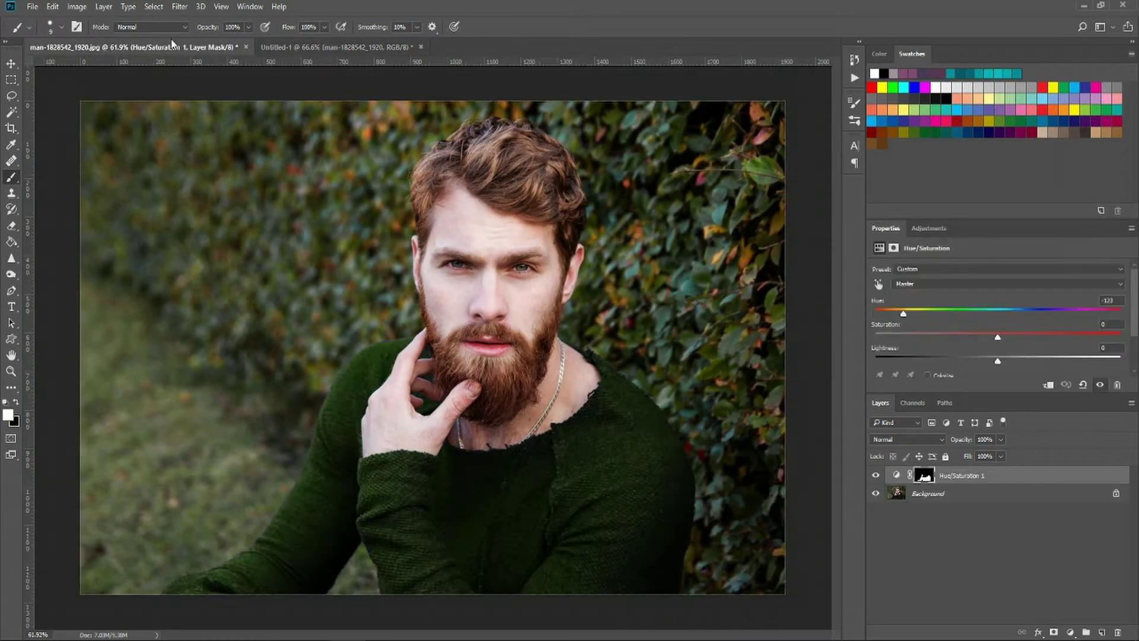
pyautogui.click(304, 46)
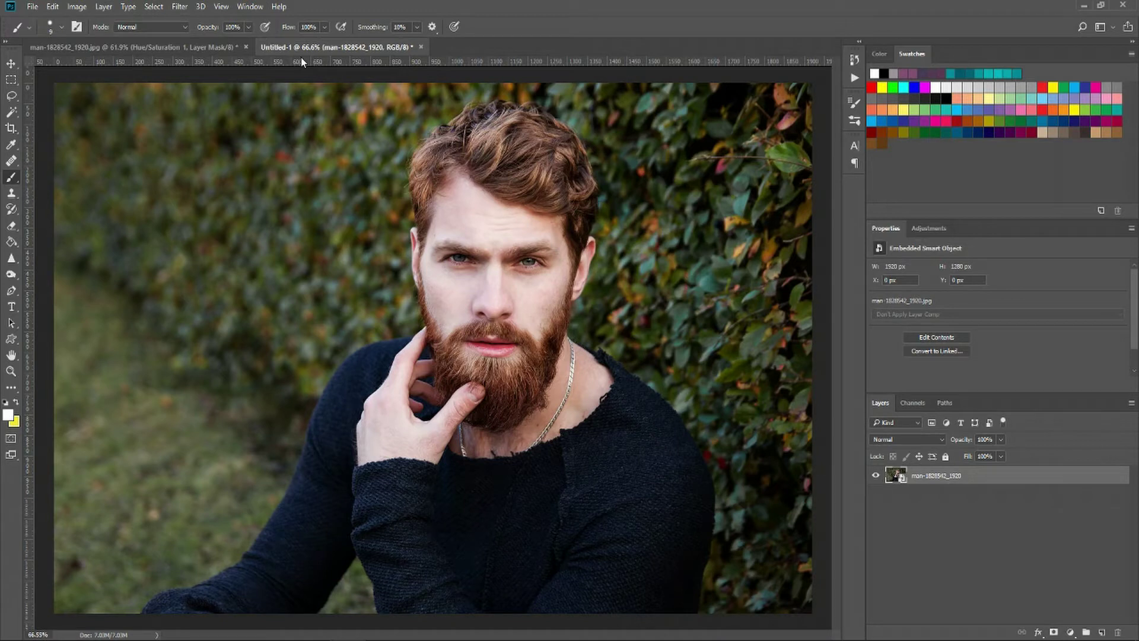
# - Add a Hue/Saturation adjustment layer and set Hue to -89 so the sweater turns green
pyautogui.click(929, 229)
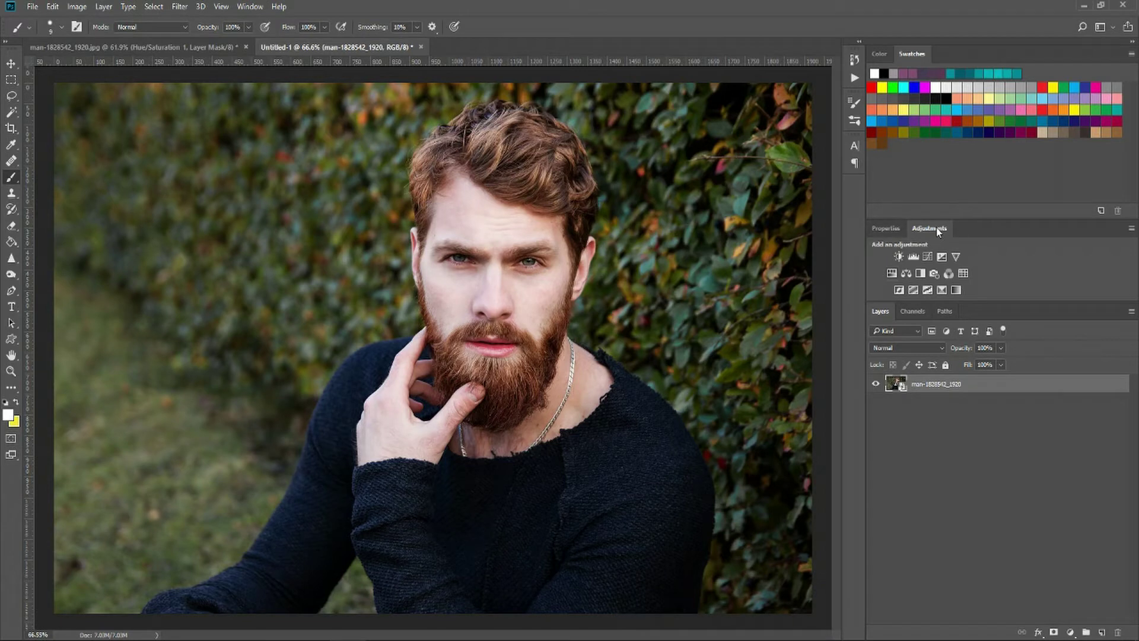
pyautogui.click(248, 9)
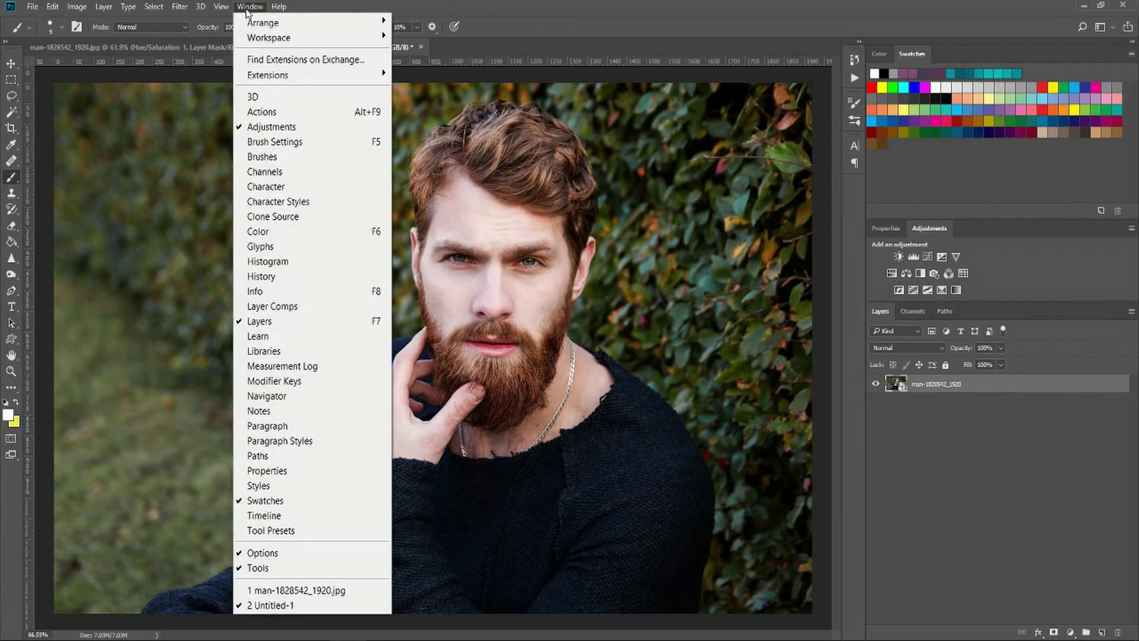
pyautogui.click(273, 130)
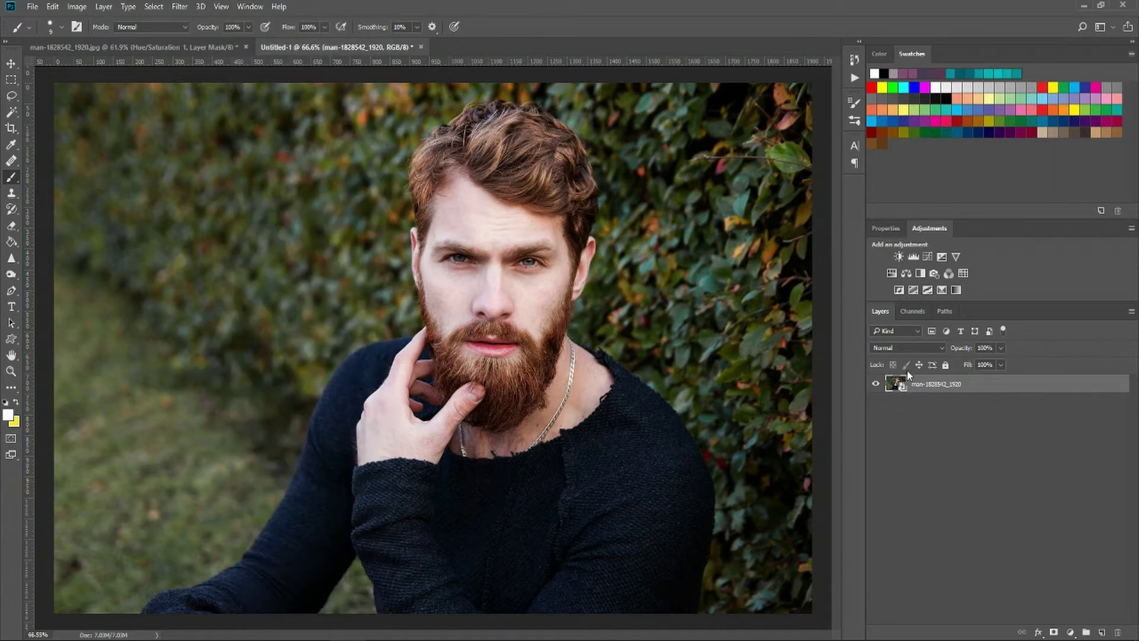
pyautogui.click(895, 272)
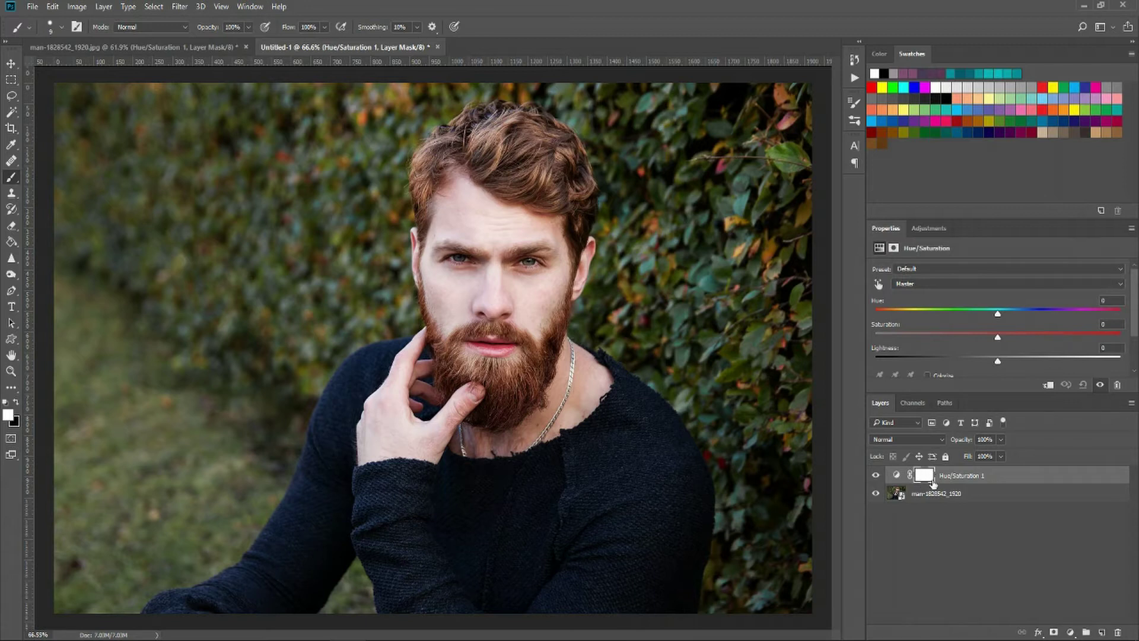
pyautogui.moveTo(990, 314); pyautogui.dragTo(918, 322)
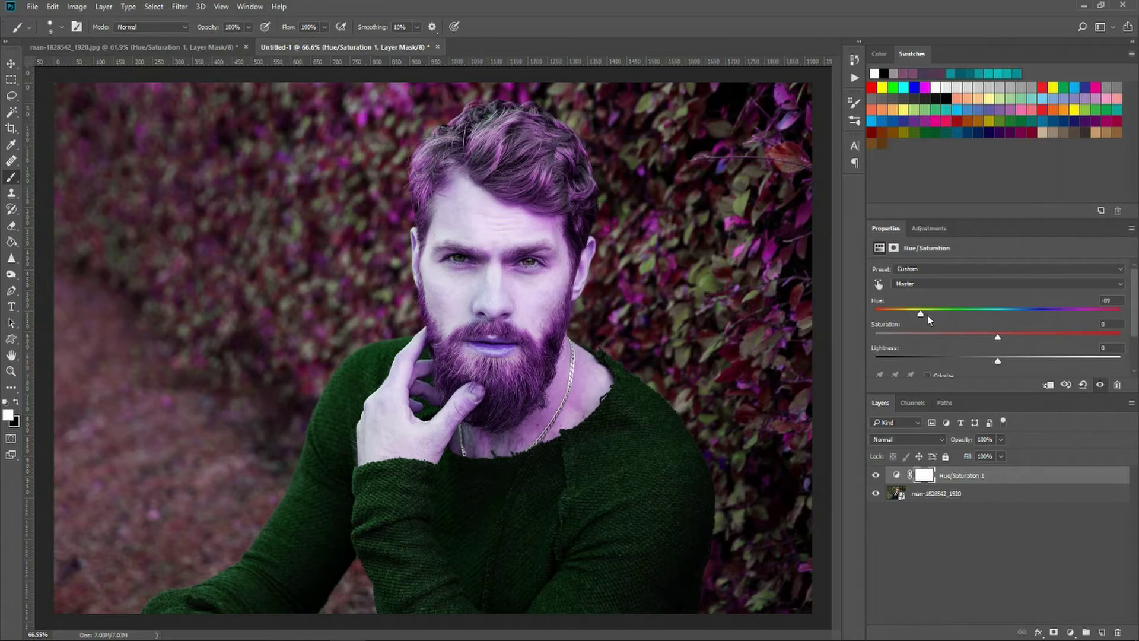
# - Target the Hue/Saturation layer's mask for editing
pyautogui.click(929, 476)
pyautogui.click(897, 473)
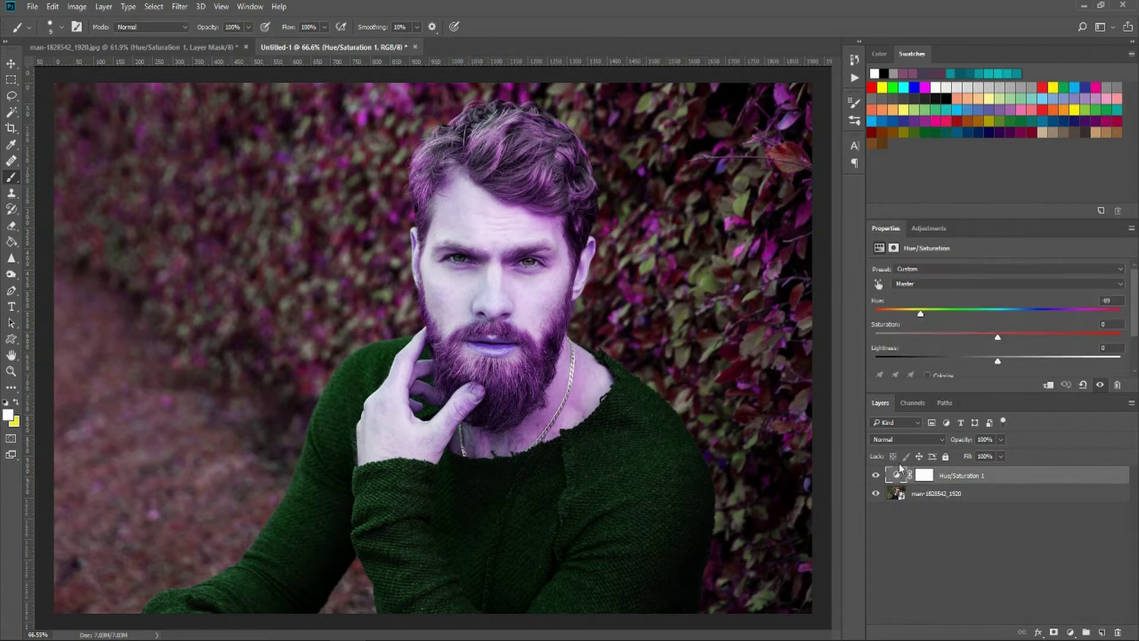
pyautogui.click(928, 478)
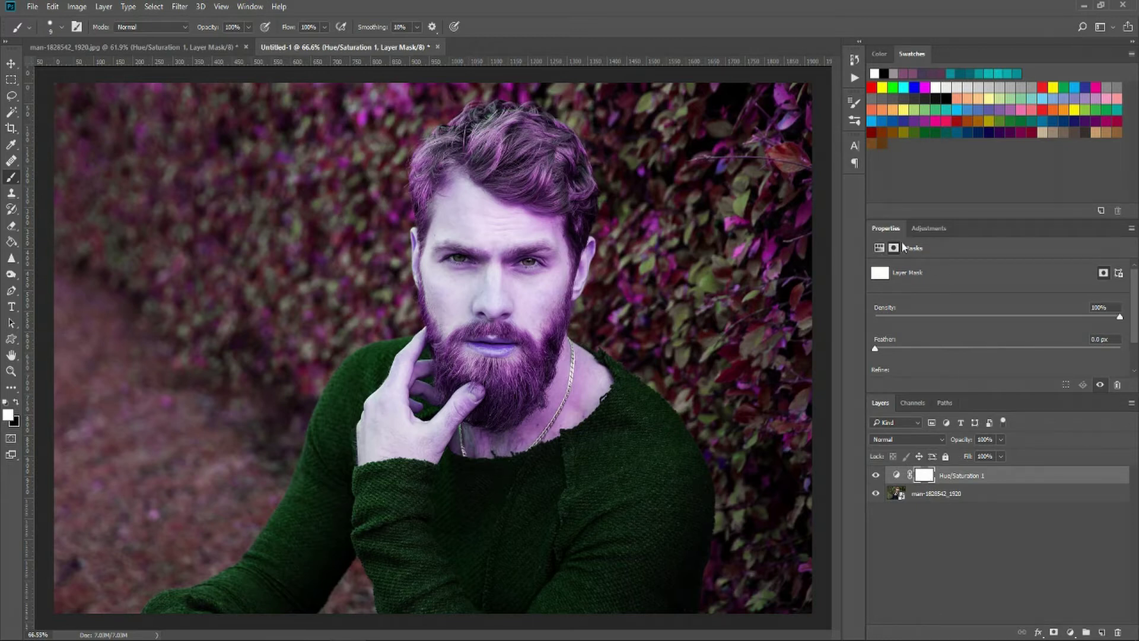
pyautogui.scroll(3, 511, 525)
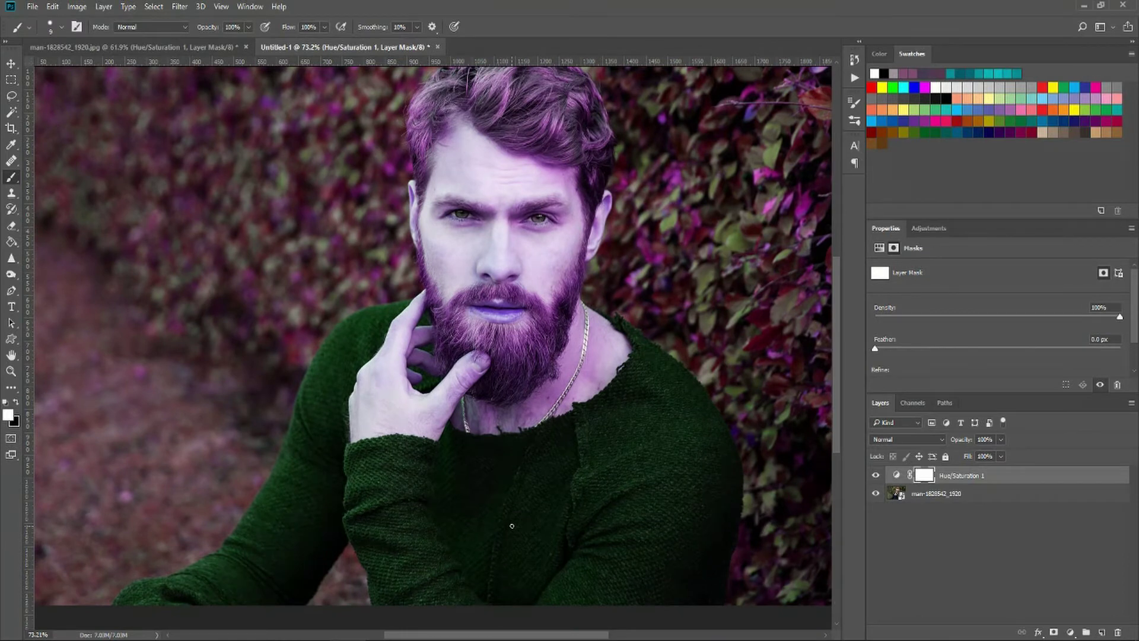
# - Try Magic Wand selections of the sweater at tolerances 75, 25 and 30, then deselect
pyautogui.click(9, 116)
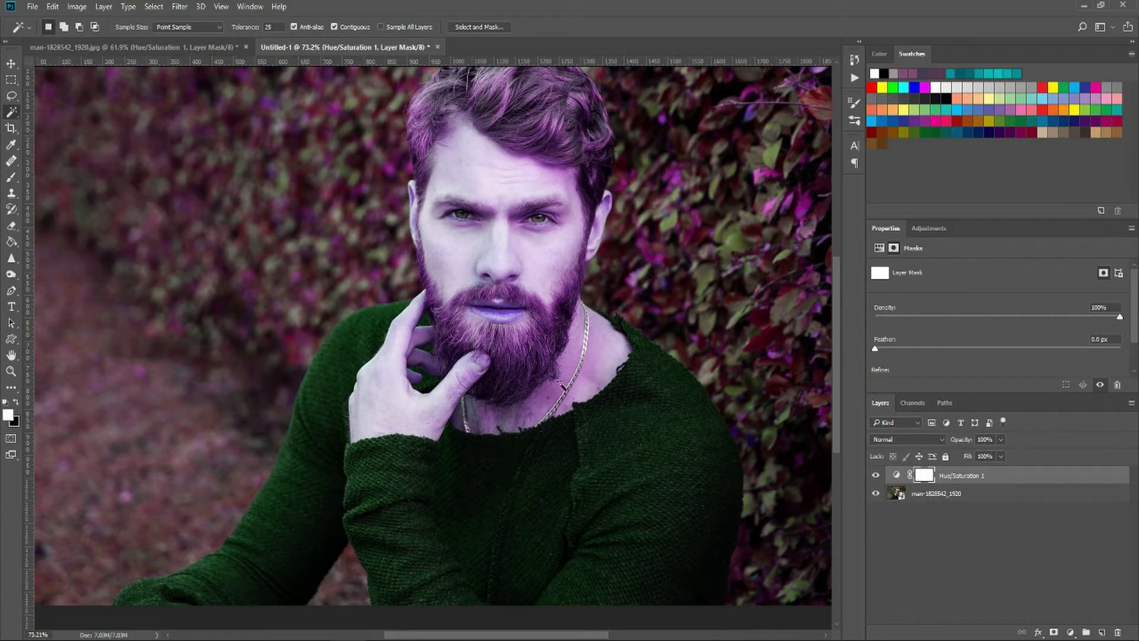
pyautogui.click(603, 490)
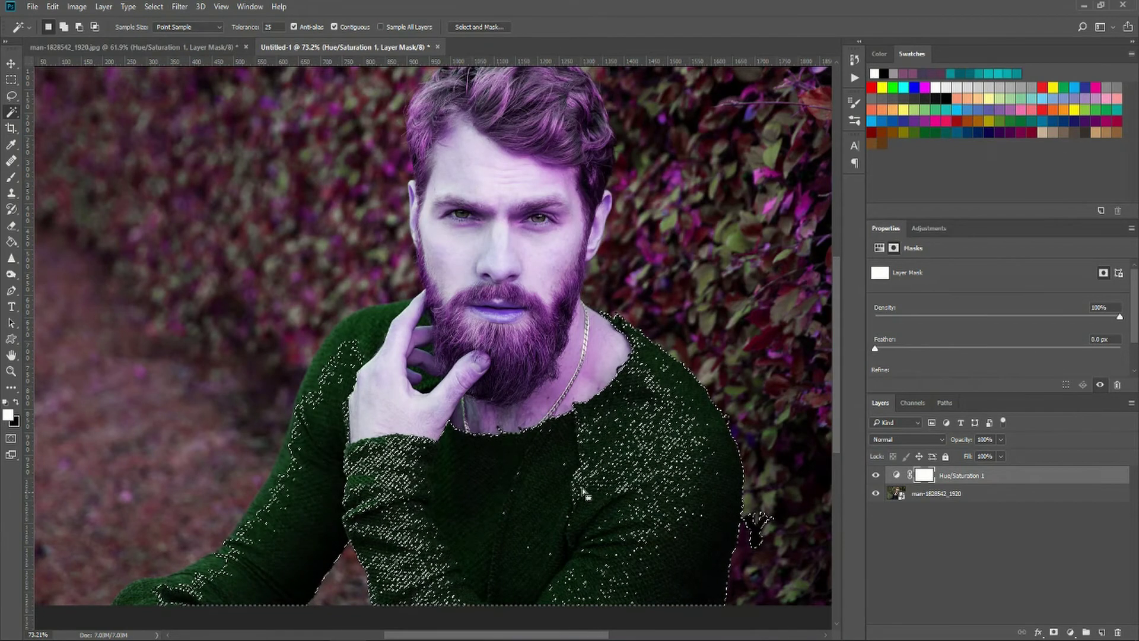
pyautogui.write('75')
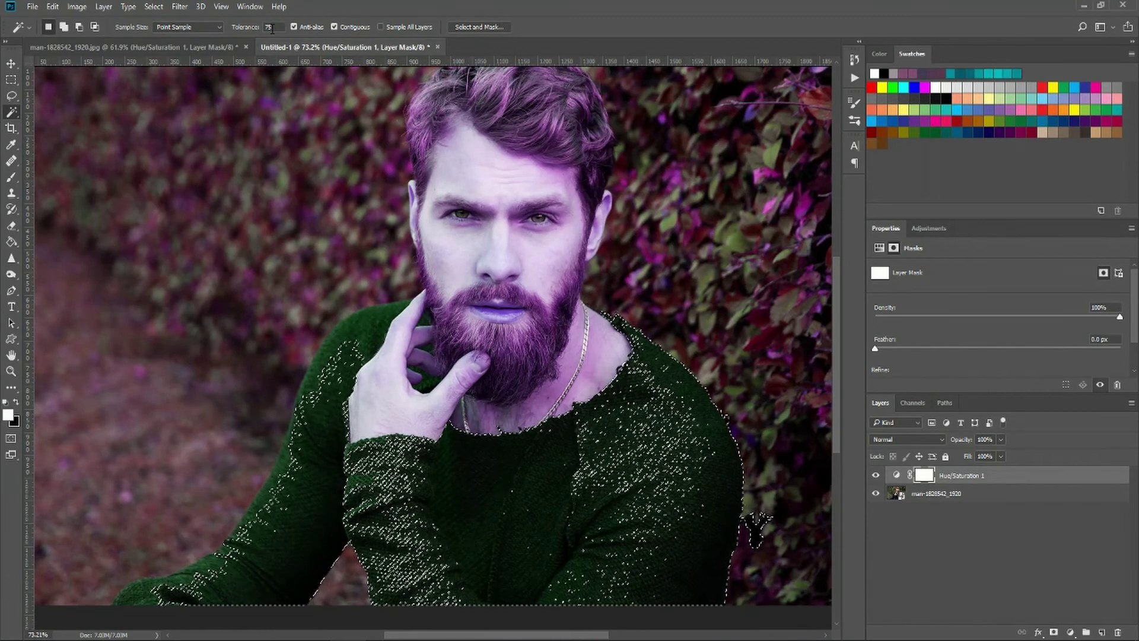
pyautogui.moveTo(249, 27); pyautogui.dragTo(234, 33)
pyautogui.write('25')
pyautogui.click(537, 427)
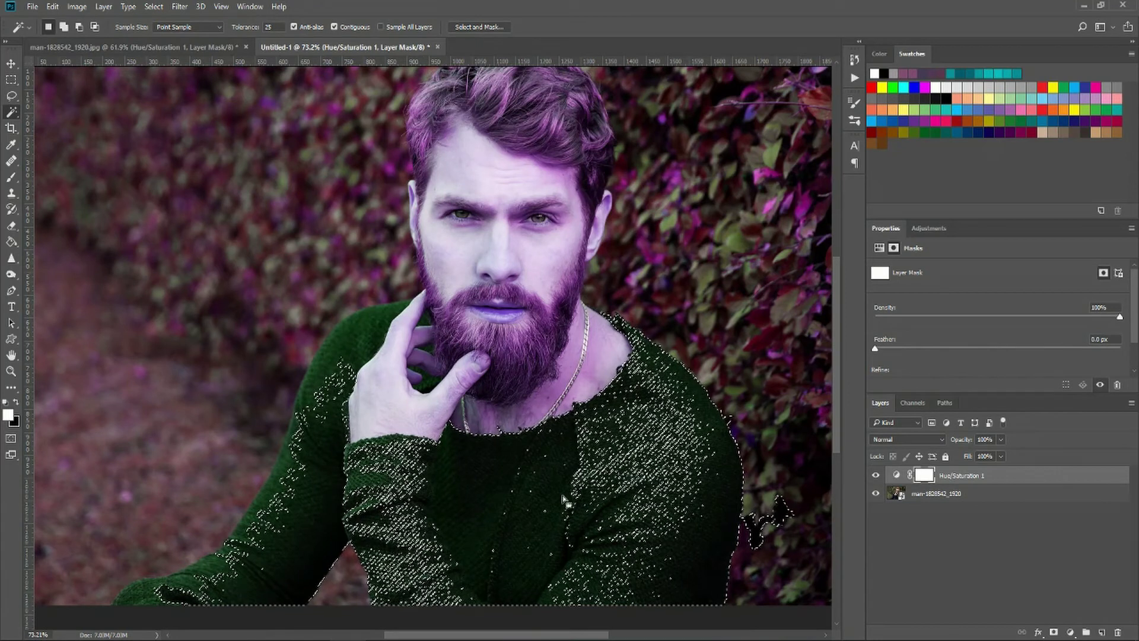
pyautogui.click(263, 27)
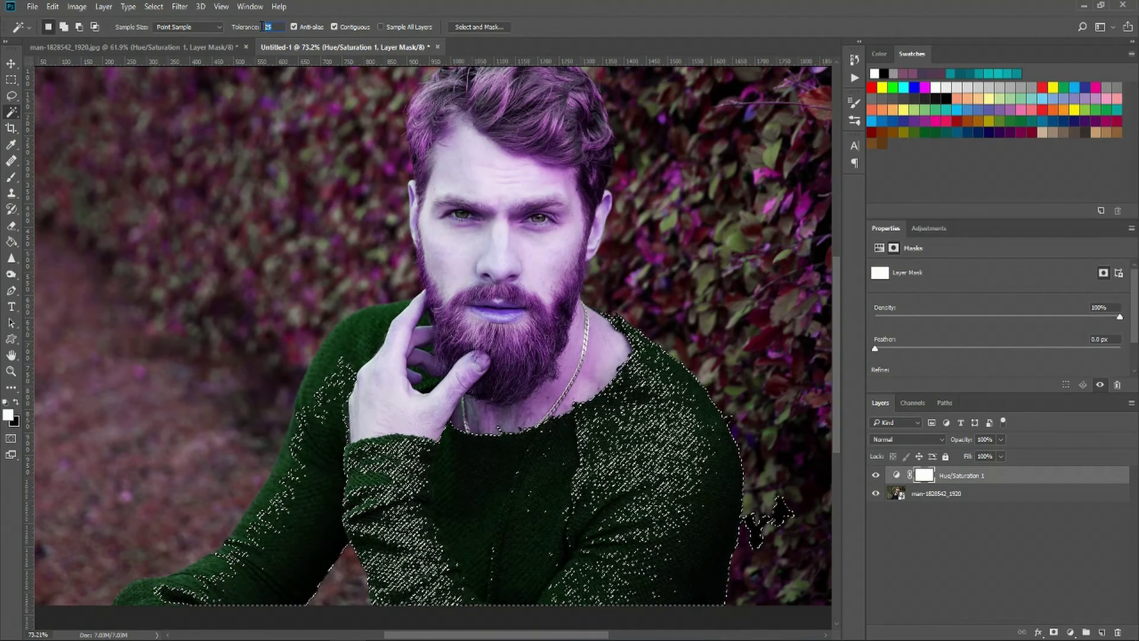
pyautogui.write('30')
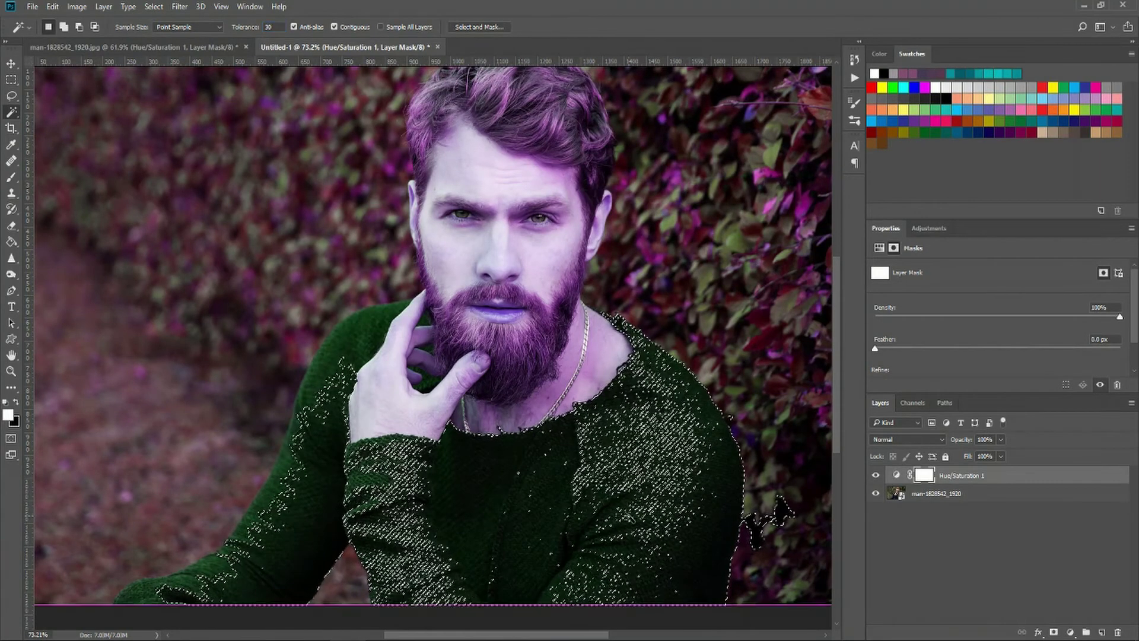
pyautogui.click(564, 499)
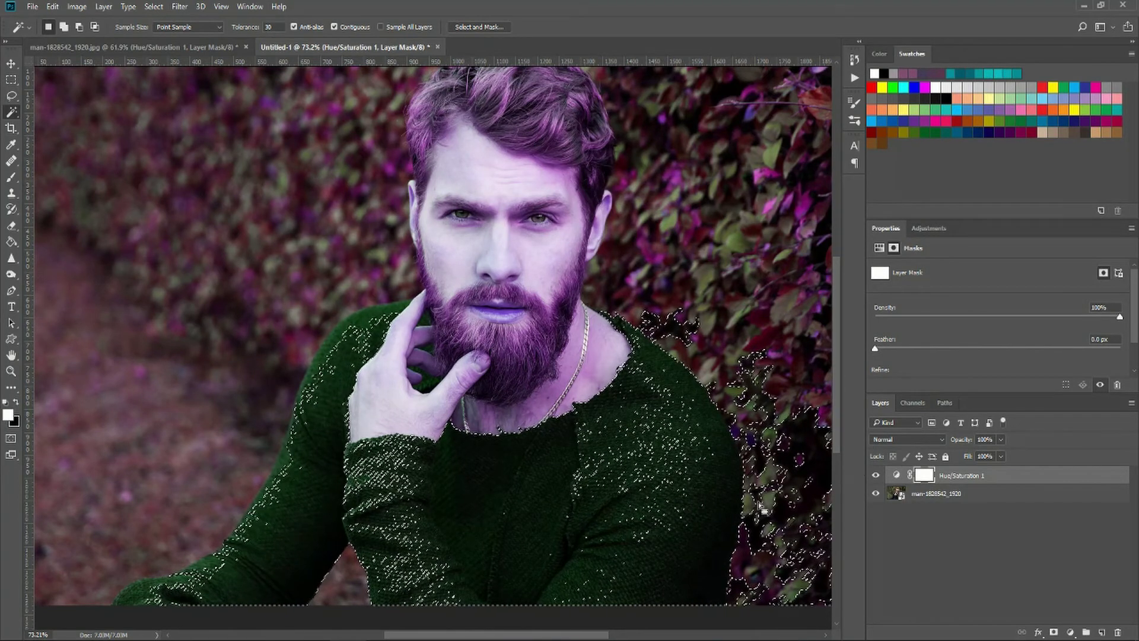
pyautogui.hotkey('ctrl', 'd')
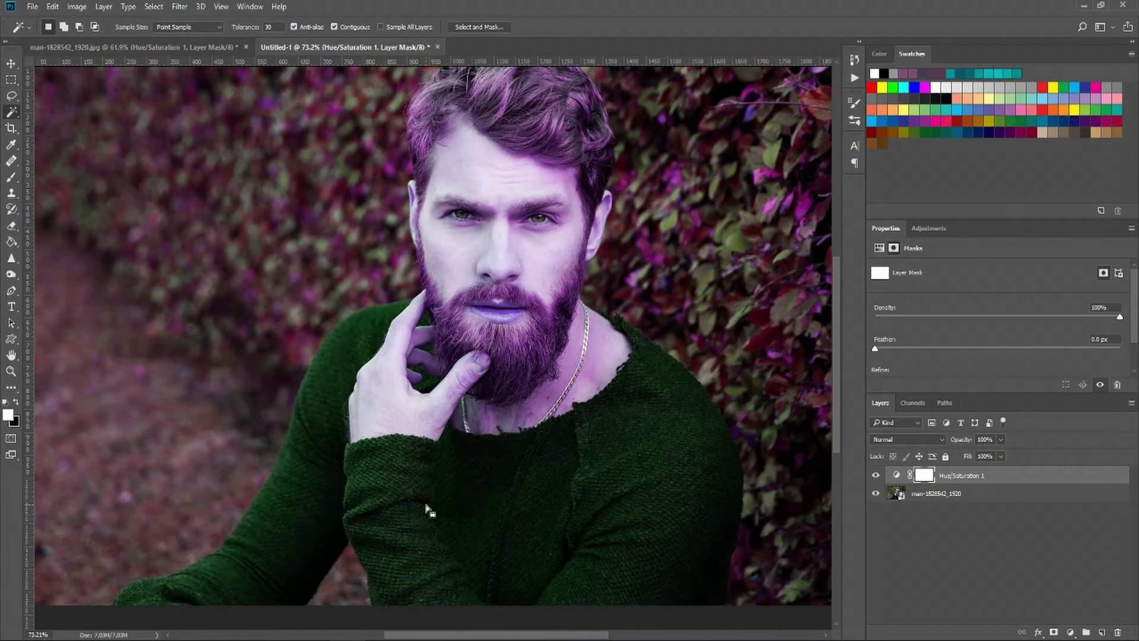
# - Try the Brush and Lasso tools, keep the Lasso, and make black the foreground colour
pyautogui.click(11, 95)
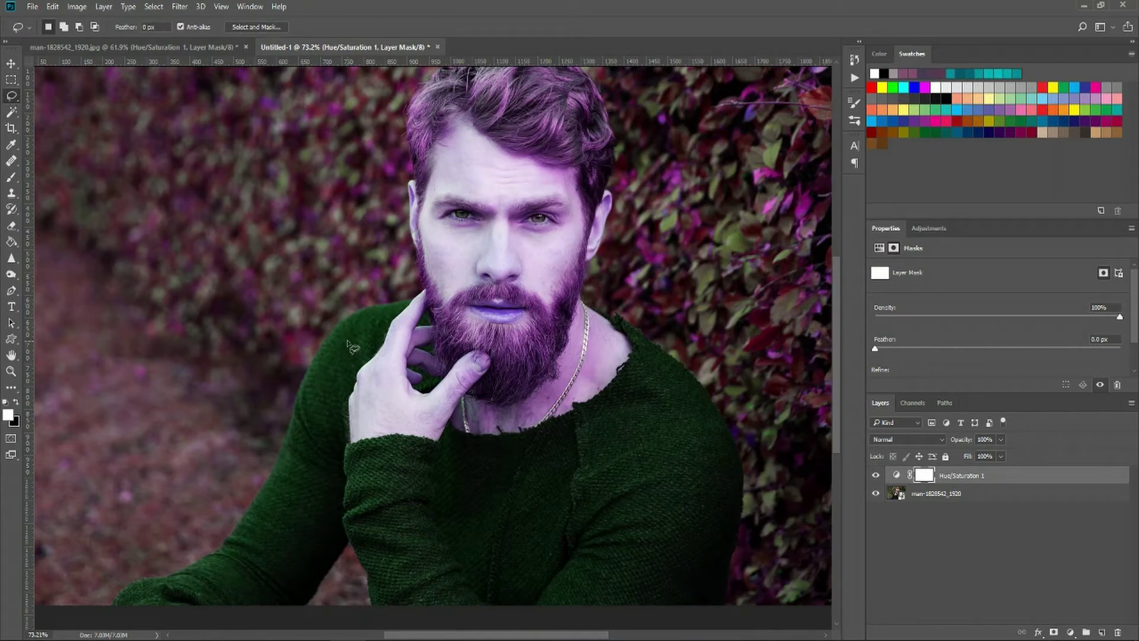
pyautogui.click(12, 177)
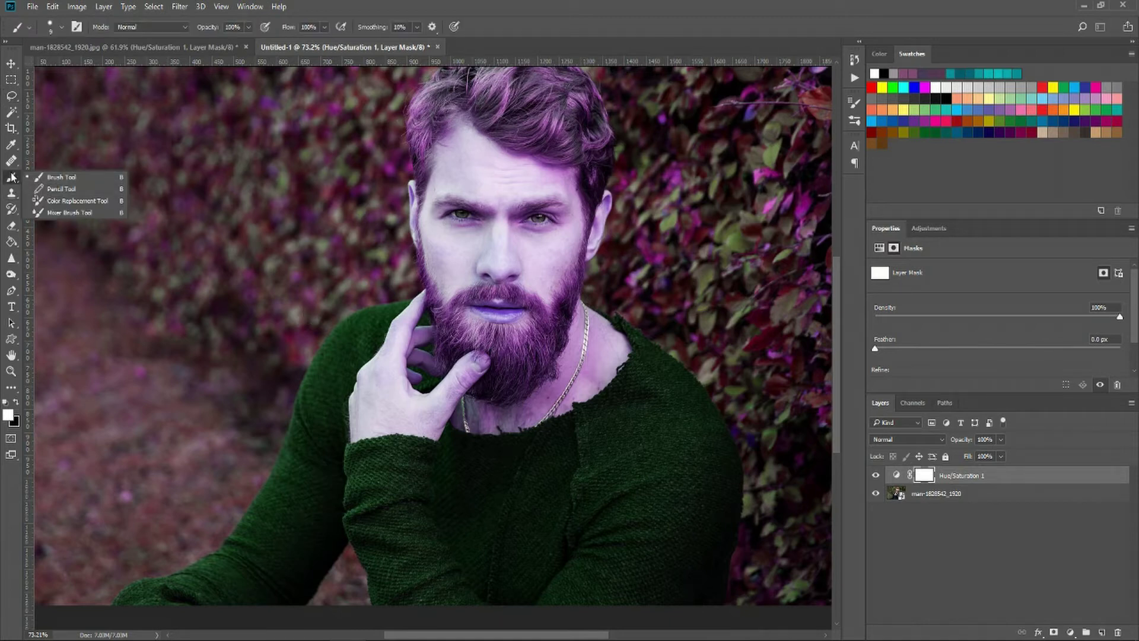
pyautogui.click(12, 176)
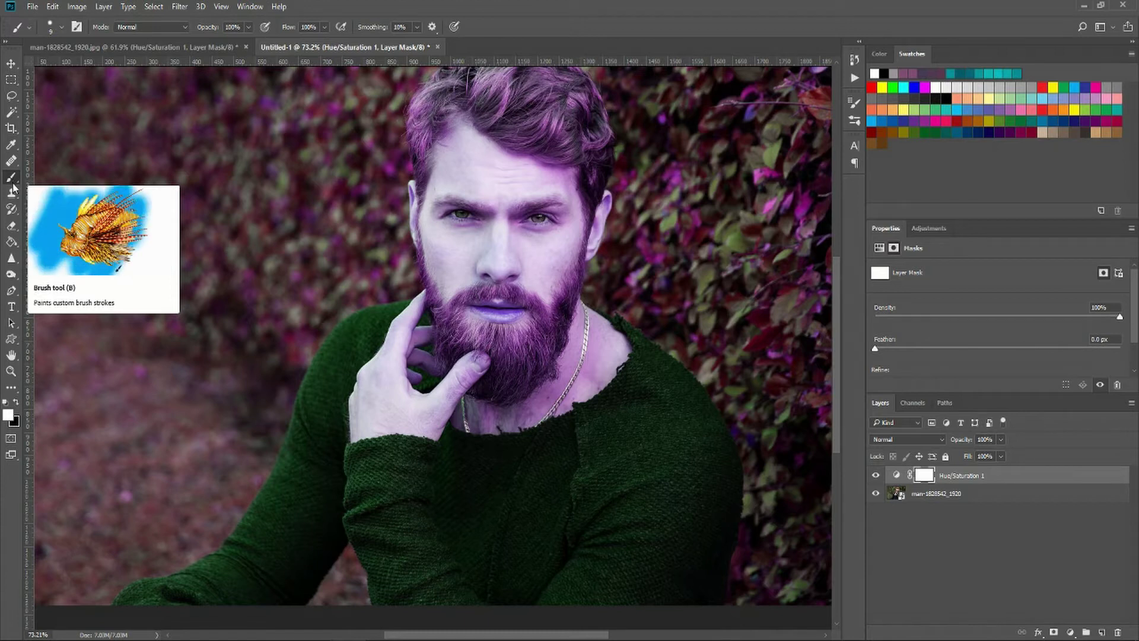
pyautogui.click(13, 96)
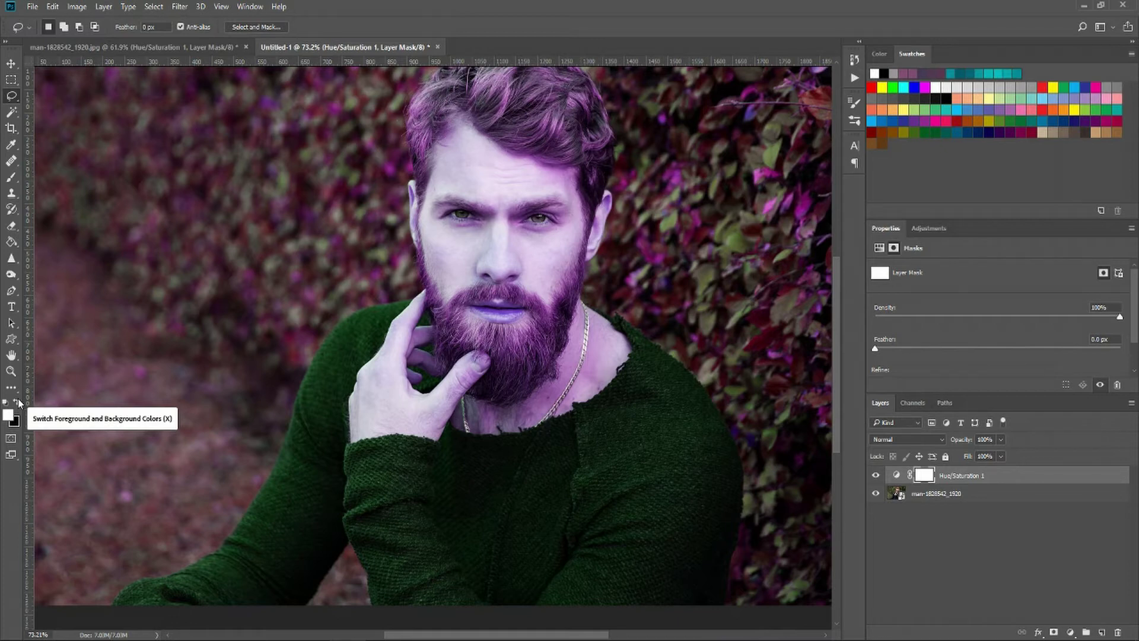
pyautogui.click(18, 403)
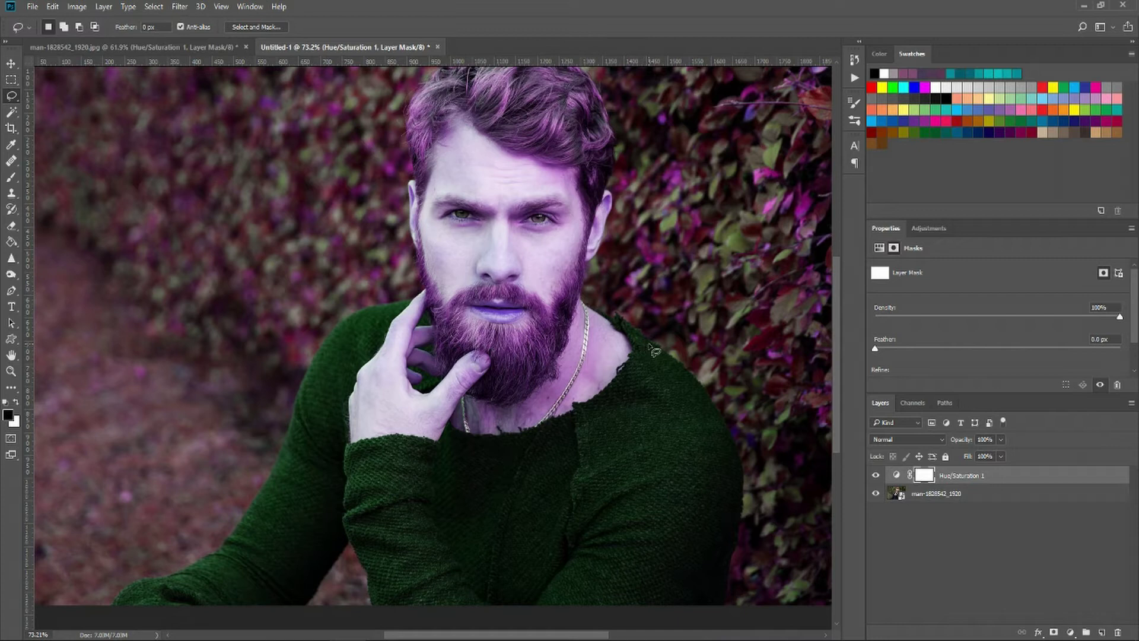
# - Trace the sweater front and fill it black on the mask to restore its dark colour
pyautogui.moveTo(651, 348)
pyautogui.mouseDown()
pyautogui.moveTo(728, 457)
pyautogui.moveTo(715, 601)
pyautogui.moveTo(464, 613)
pyautogui.moveTo(381, 596)
pyautogui.moveTo(355, 459)
pyautogui.moveTo(442, 459)
pyautogui.moveTo(597, 430)
pyautogui.moveTo(629, 411)
pyautogui.moveTo(654, 353)
pyautogui.mouseUp()
pyautogui.click(12, 241)
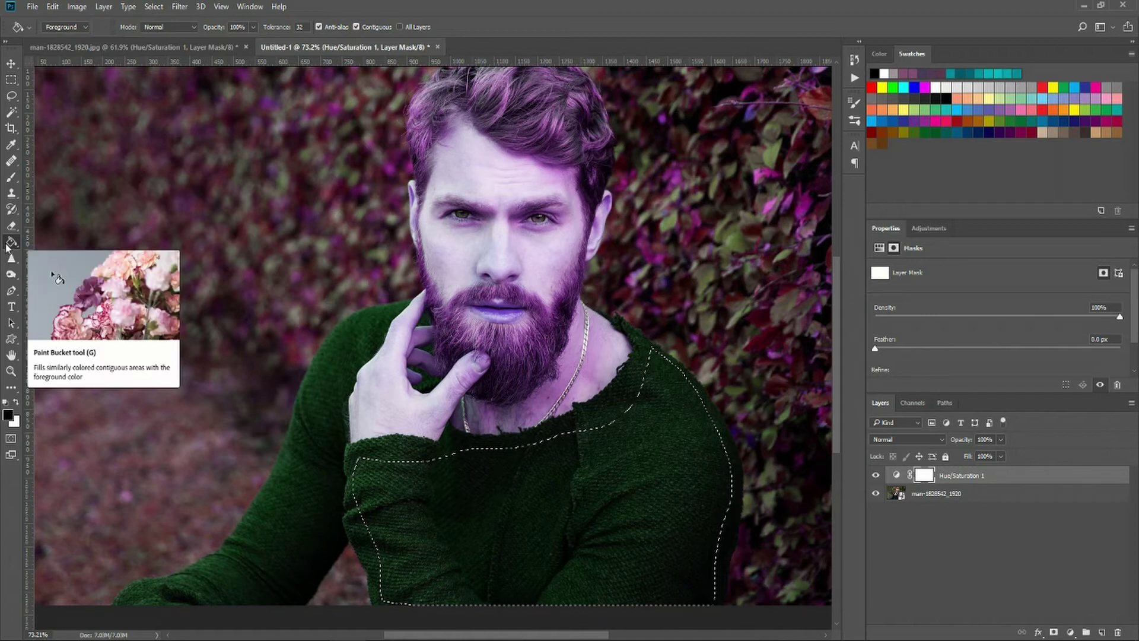
pyautogui.click(601, 505)
pyautogui.click(12, 80)
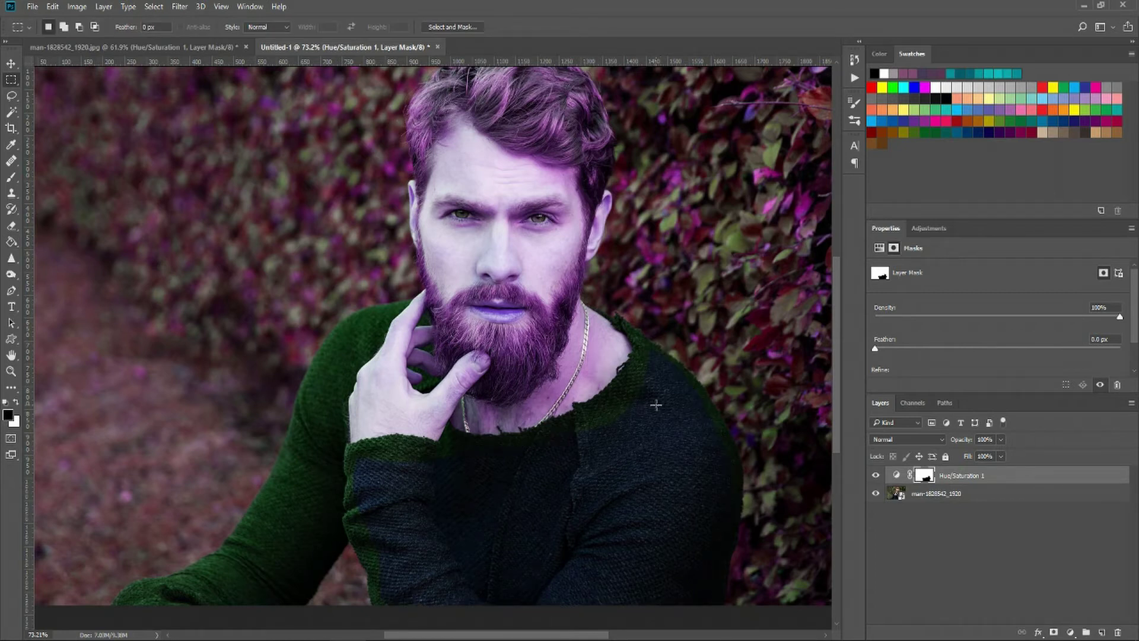
# - Lasso the left sleeve, fill it black on the mask, and clear the selection
pyautogui.click(12, 97)
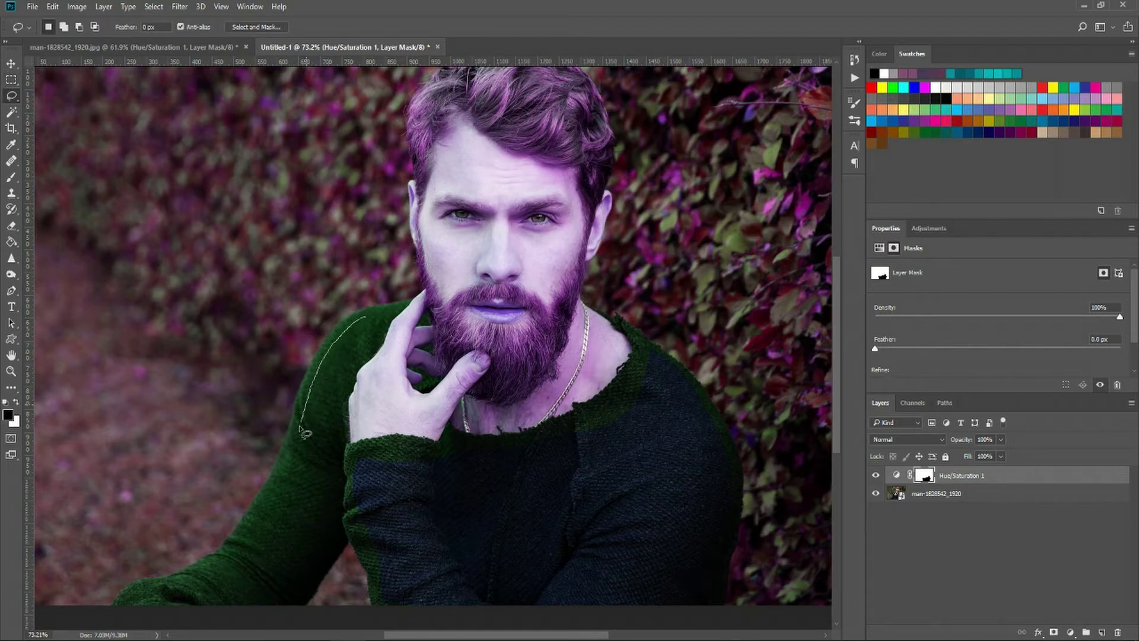
pyautogui.moveTo(290, 484); pyautogui.dragTo(361, 478)
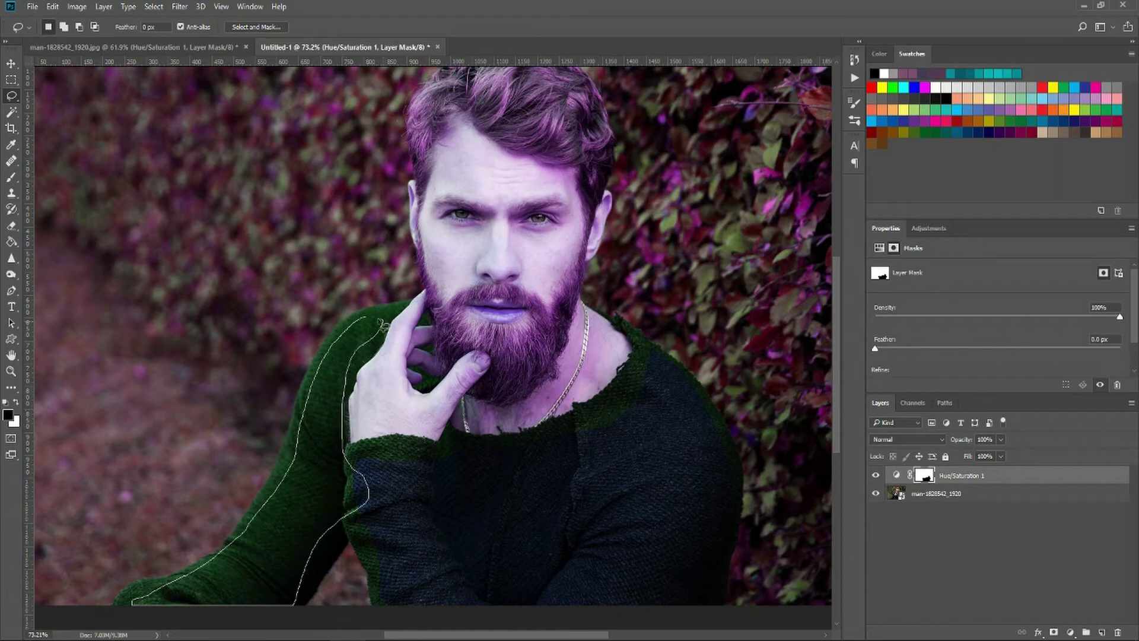
pyautogui.moveTo(373, 324); pyautogui.dragTo(371, 320)
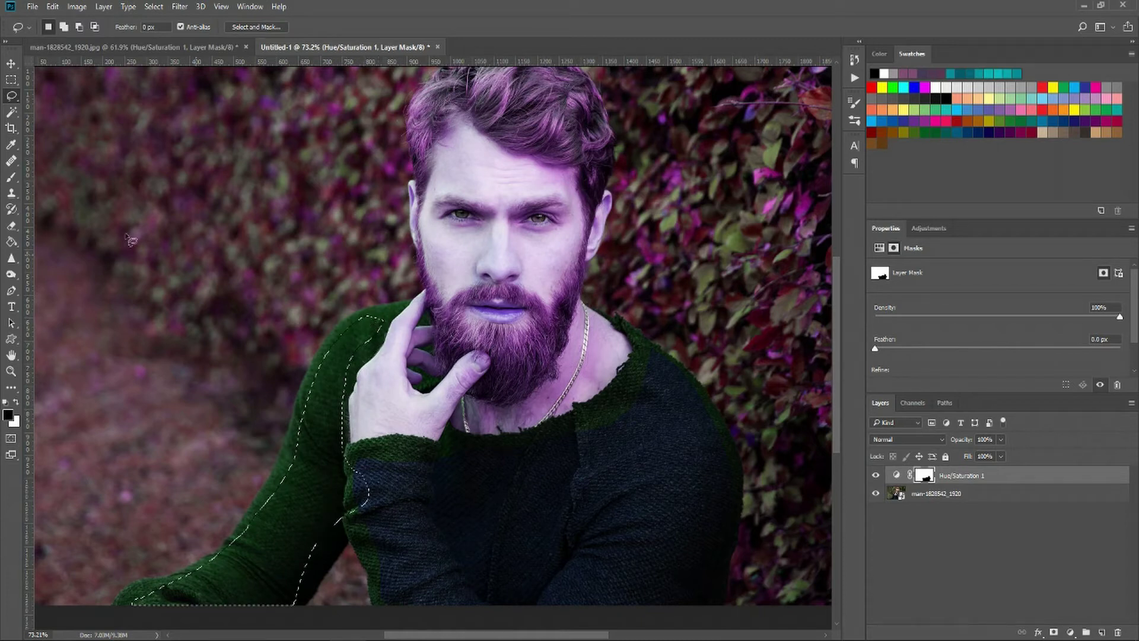
pyautogui.click(11, 242)
pyautogui.click(332, 402)
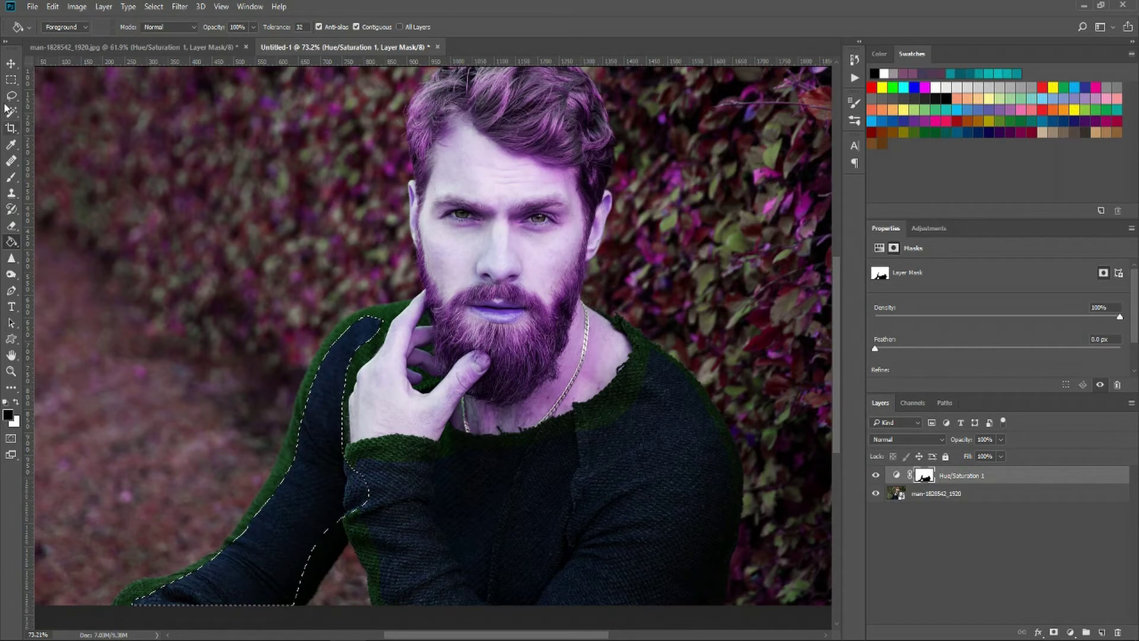
pyautogui.click(11, 79)
pyautogui.hotkey('ctrl', 'd')
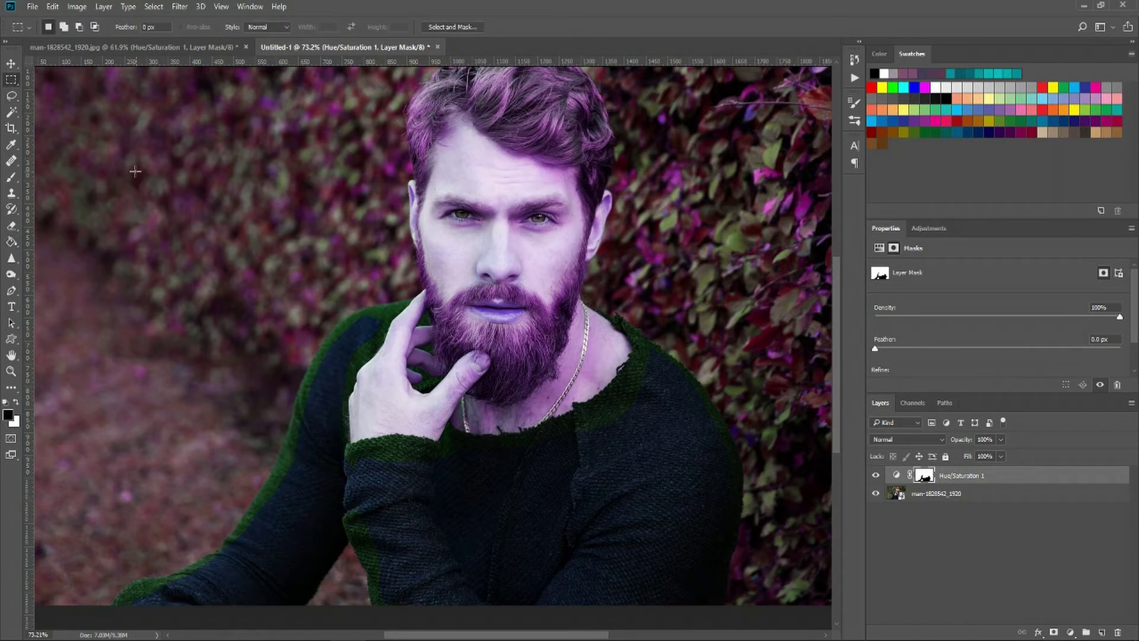
pyautogui.click(12, 95)
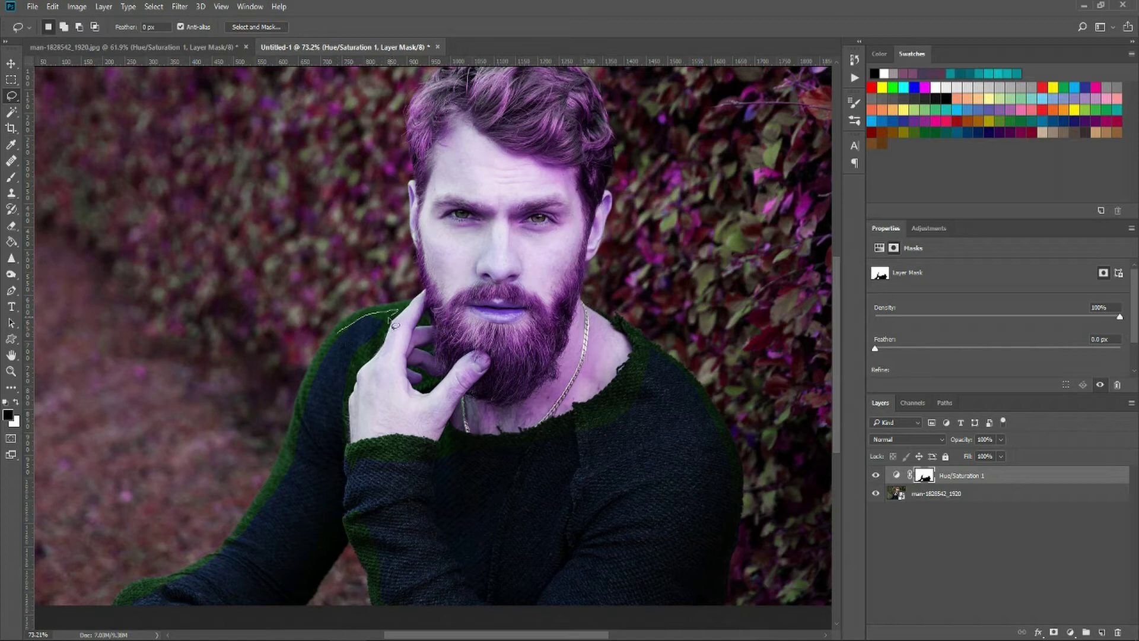
pyautogui.hotkey('ctrl', 'd')
pyautogui.press('m')
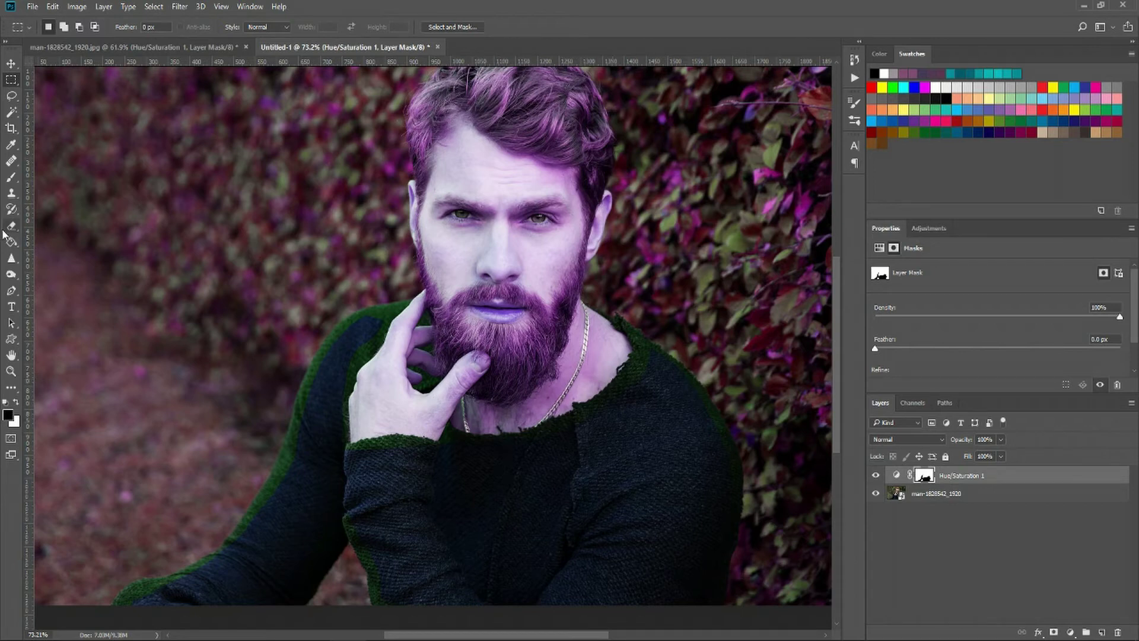
pyautogui.click(7, 177)
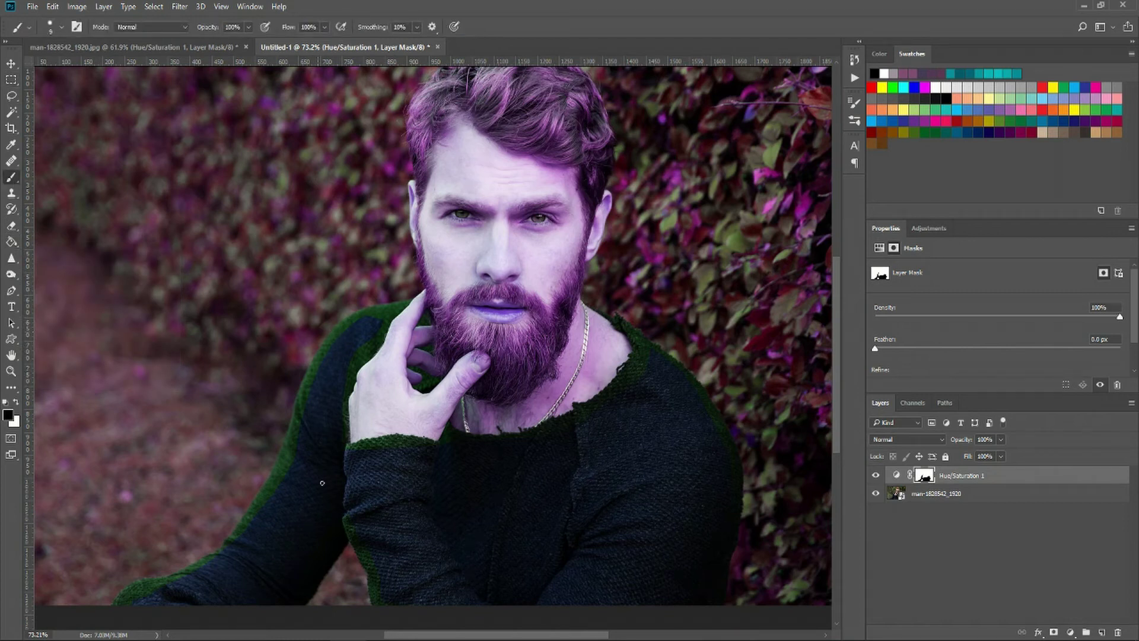
# - Paint black on the mask over green fringes along the left sleeve edge, wrist and cuff
pyautogui.hscroll(-5, 512, 442)
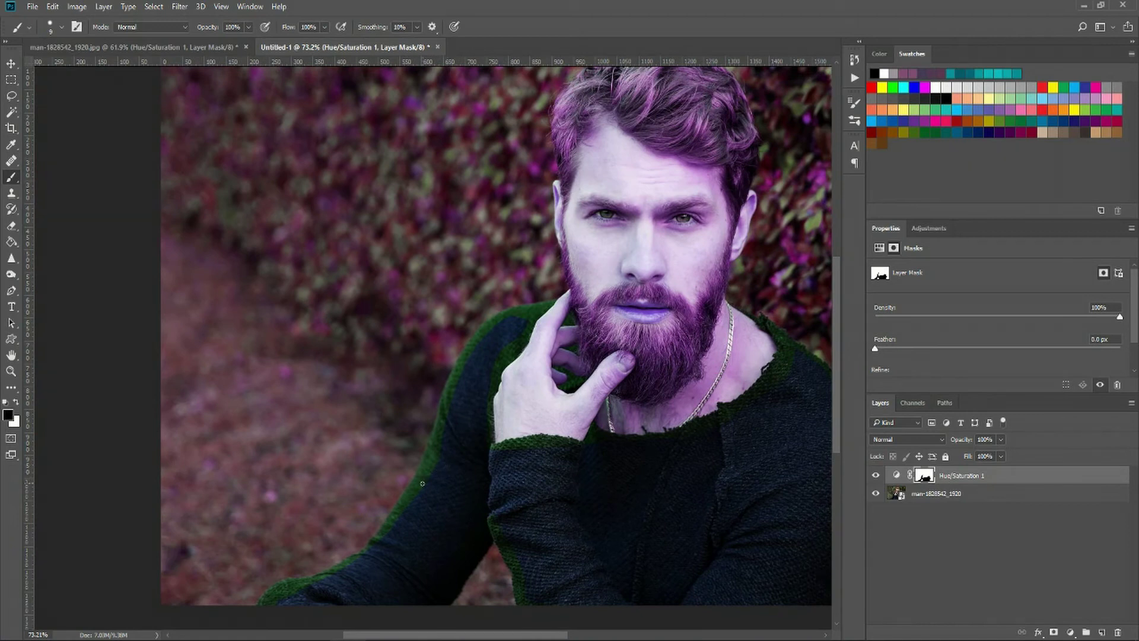
pyautogui.scroll(5, 422, 483)
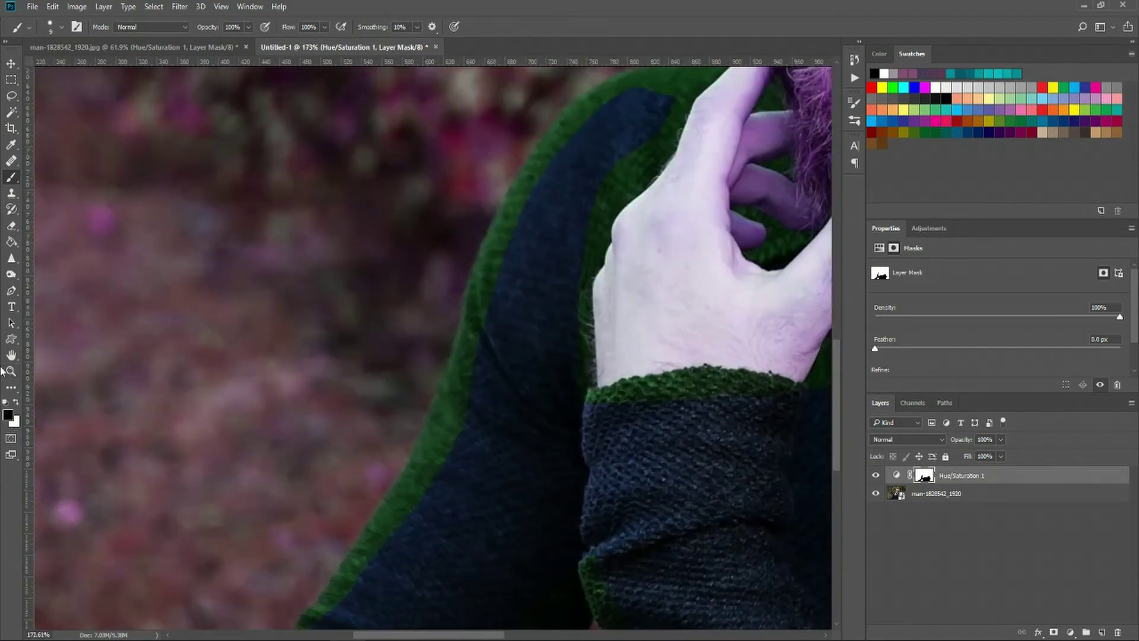
pyautogui.click(61, 27)
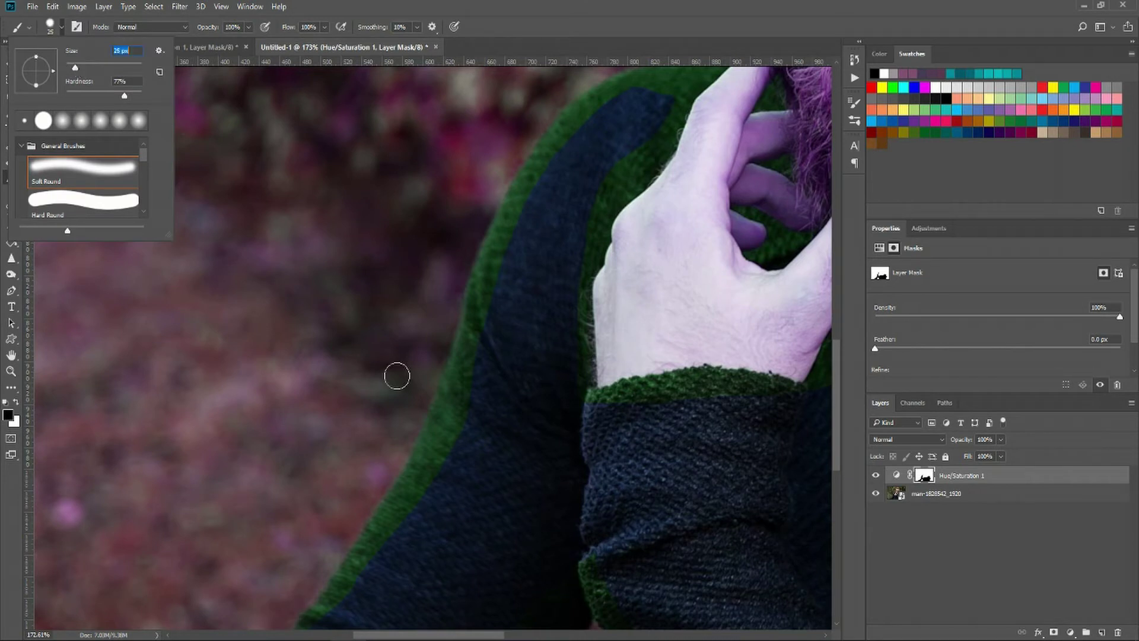
pyautogui.click(445, 437)
pyautogui.moveTo(478, 363)
pyautogui.mouseDown()
pyautogui.moveTo(435, 449)
pyautogui.moveTo(504, 224)
pyautogui.moveTo(489, 286)
pyautogui.moveTo(537, 168)
pyautogui.moveTo(527, 177)
pyautogui.moveTo(582, 125)
pyautogui.mouseUp()
pyautogui.scroll(1, 542, 323)
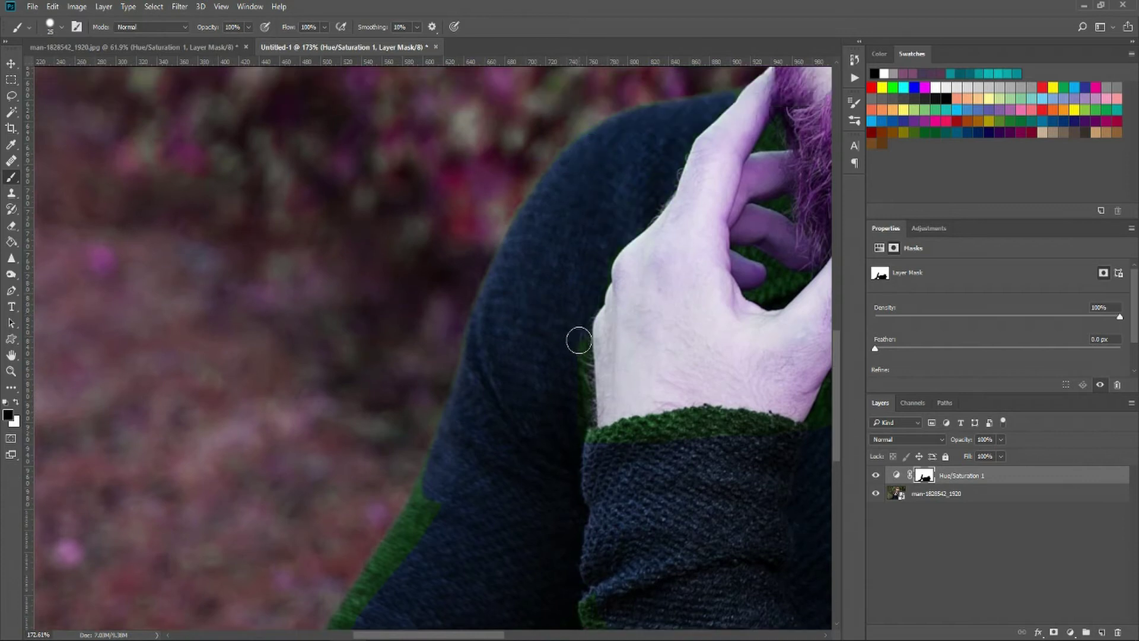
pyautogui.moveTo(579, 340); pyautogui.dragTo(590, 451)
pyautogui.moveTo(483, 634); pyautogui.dragTo(528, 635)
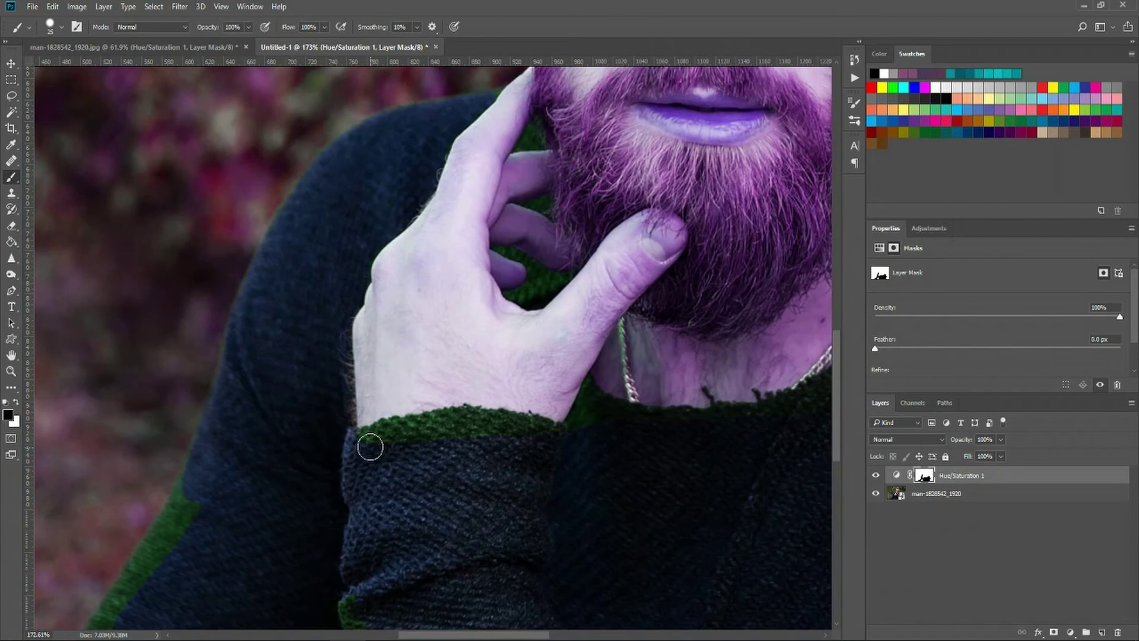
pyautogui.moveTo(370, 446)
pyautogui.mouseDown()
pyautogui.moveTo(364, 439)
pyautogui.moveTo(425, 427)
pyautogui.moveTo(476, 432)
pyautogui.moveTo(437, 420)
pyautogui.moveTo(579, 432)
pyautogui.moveTo(590, 394)
pyautogui.moveTo(620, 418)
pyautogui.mouseUp()
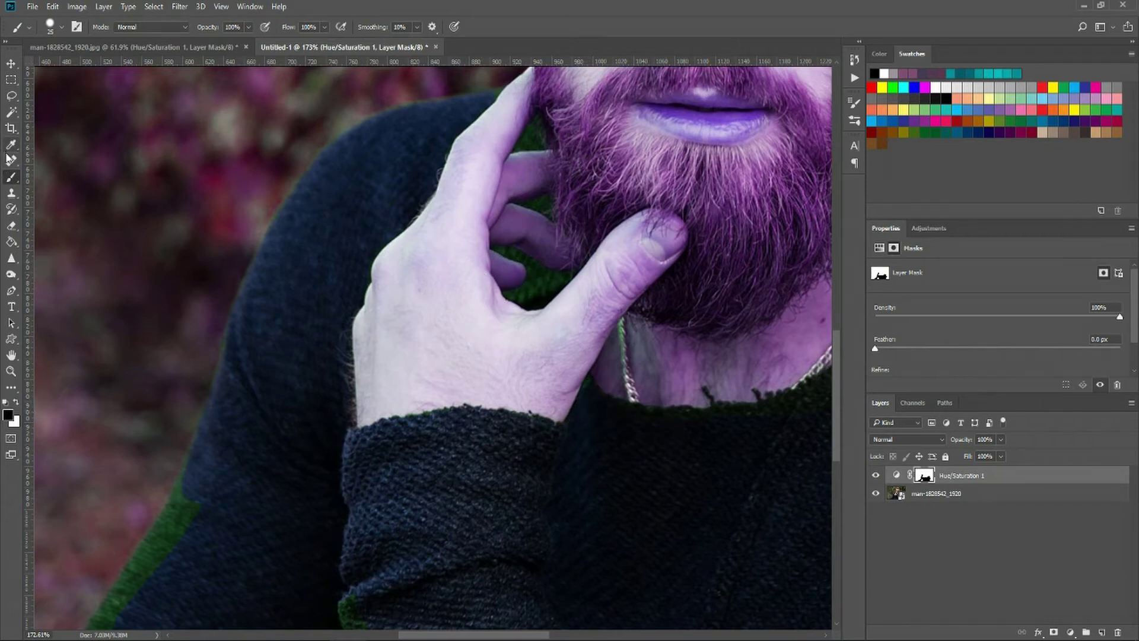
# - Select the green gap between the fingers and fill it black on the mask
pyautogui.click(11, 111)
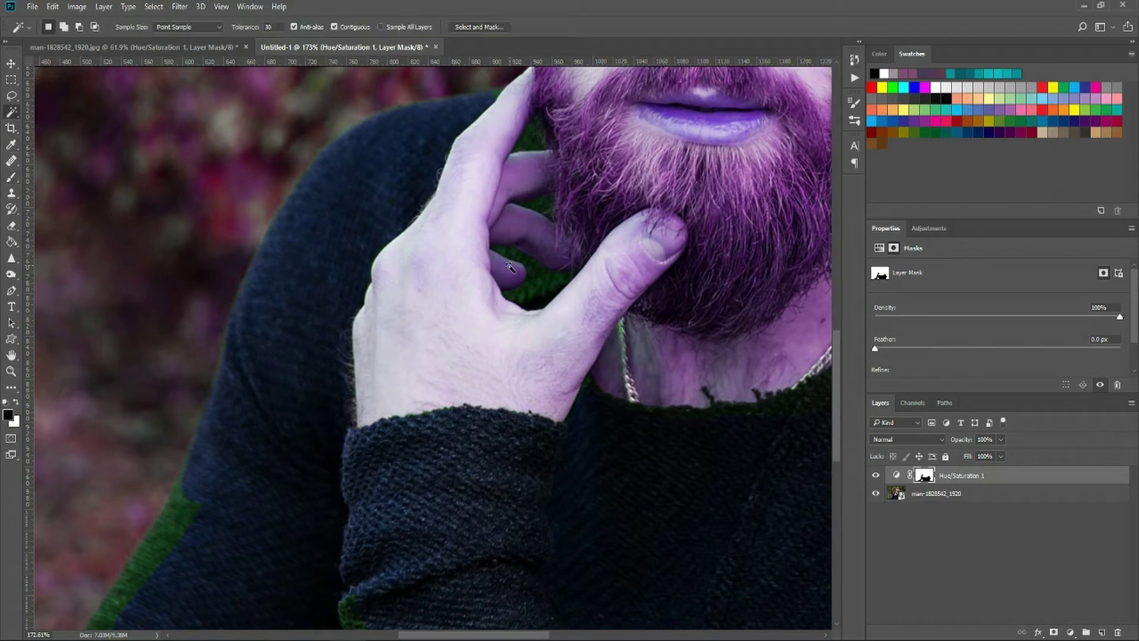
pyautogui.click(558, 279)
pyautogui.press('g')
pyautogui.click(531, 252)
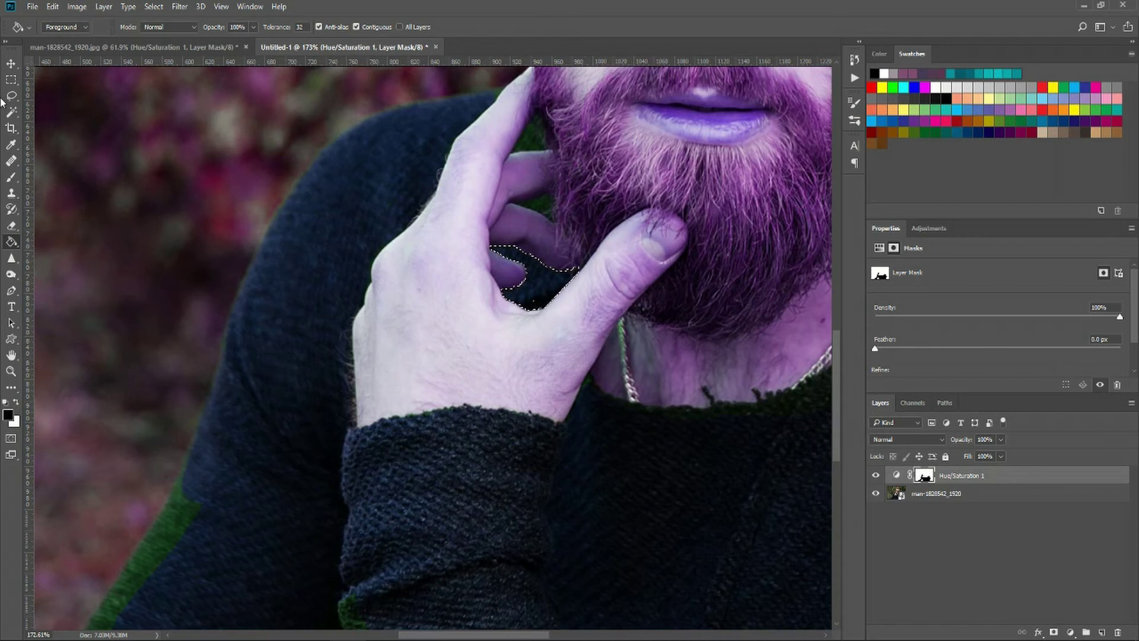
pyautogui.click(15, 82)
pyautogui.click(579, 242)
# - Fill the small green patch beside the beard with black
pyautogui.click(11, 112)
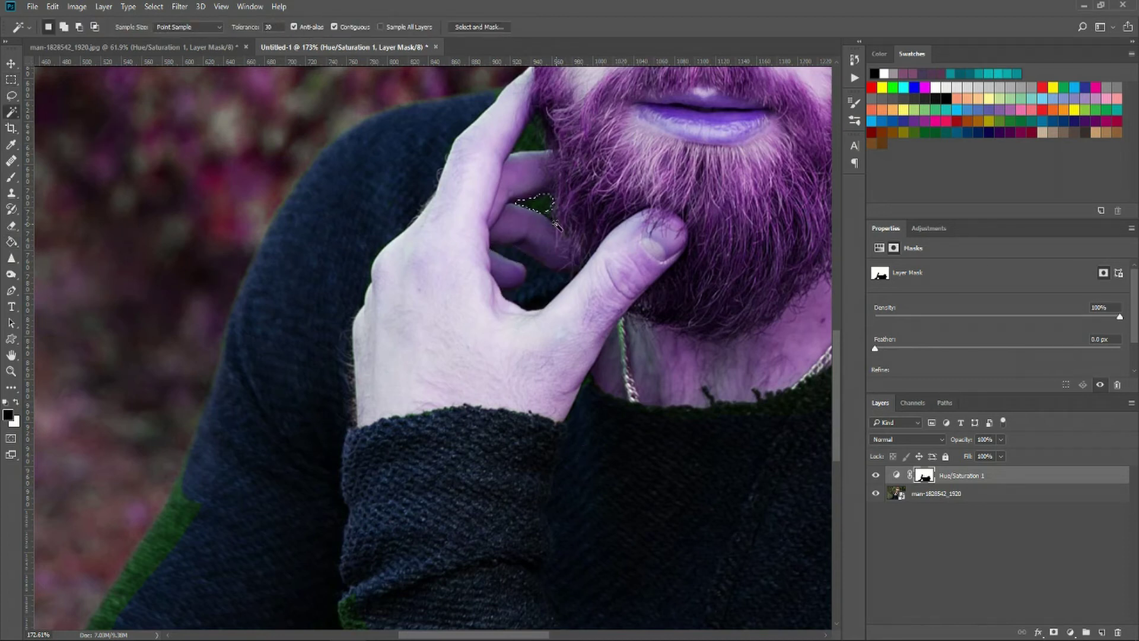
pyautogui.click(13, 242)
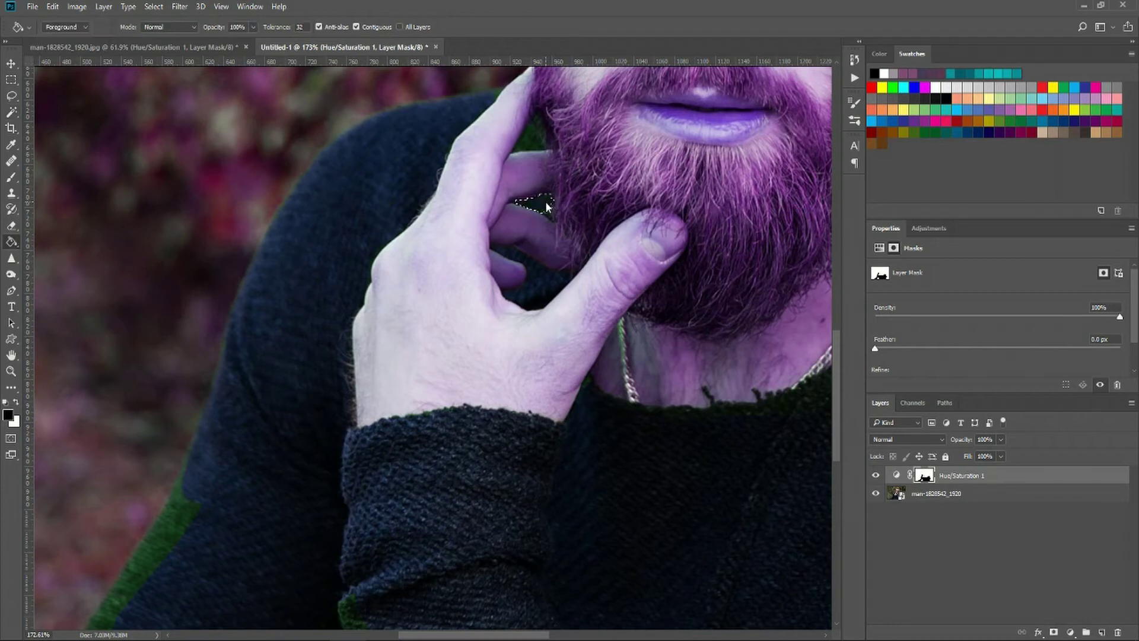
pyautogui.click(11, 80)
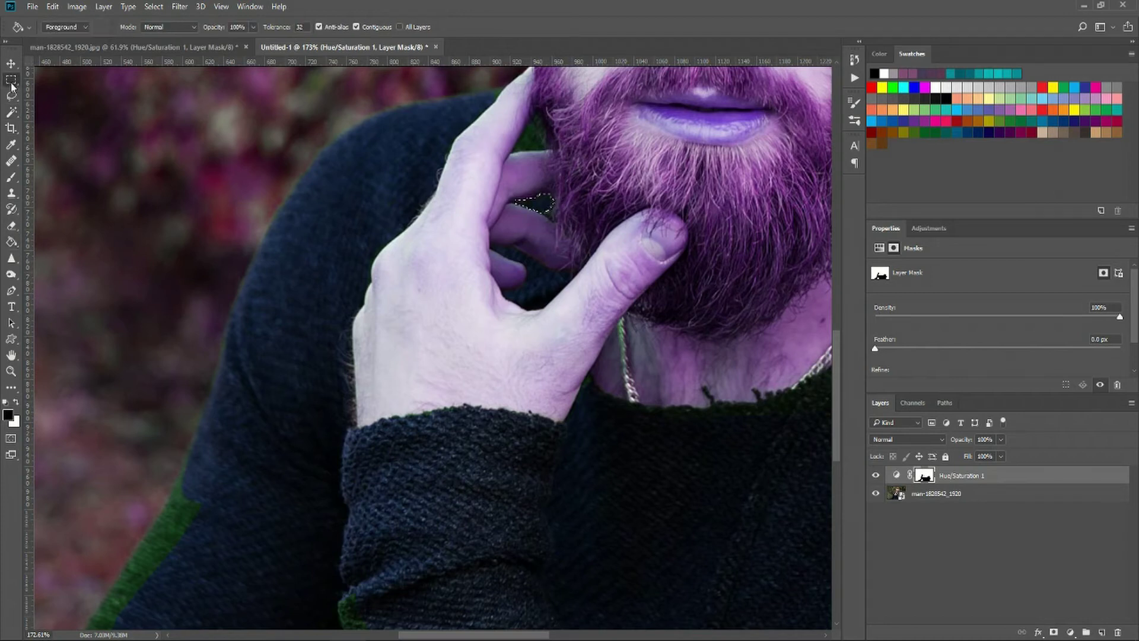
pyautogui.click(11, 112)
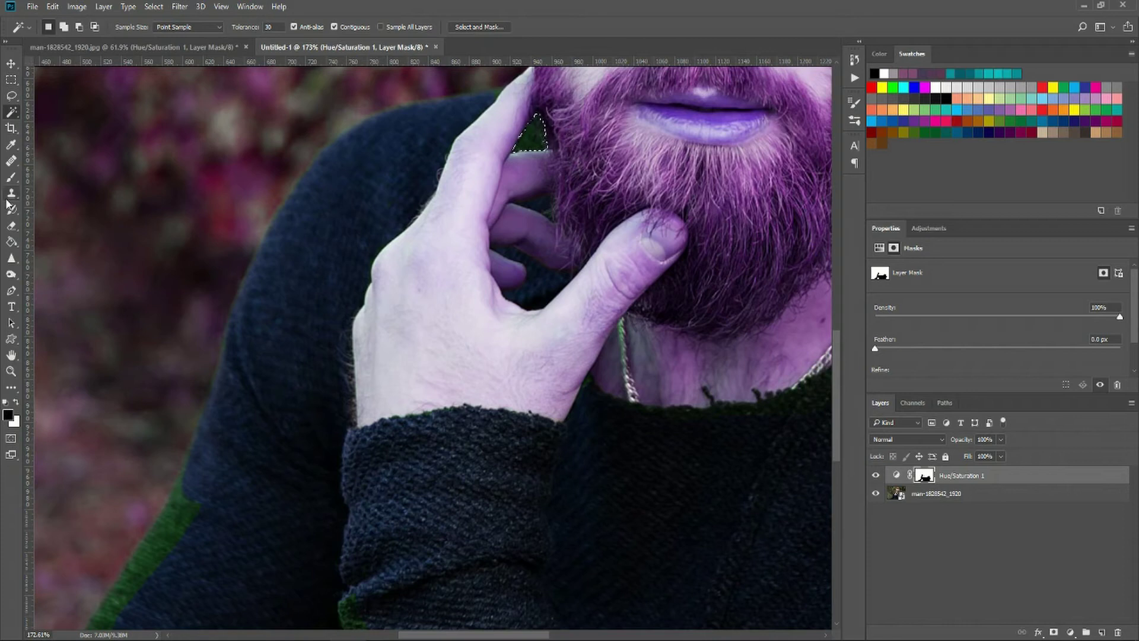
pyautogui.click(13, 241)
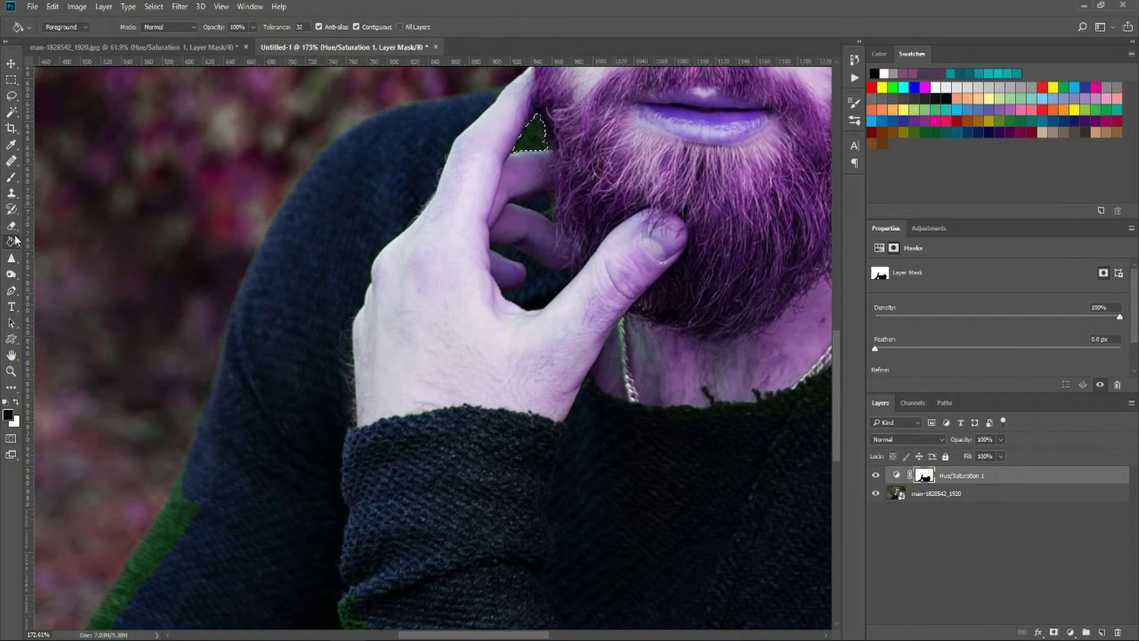
pyautogui.click(538, 140)
# - Select the original man-1828542_1920 photo layer and pan toward the right shoulder
pyautogui.click(10, 63)
pyautogui.click(936, 493)
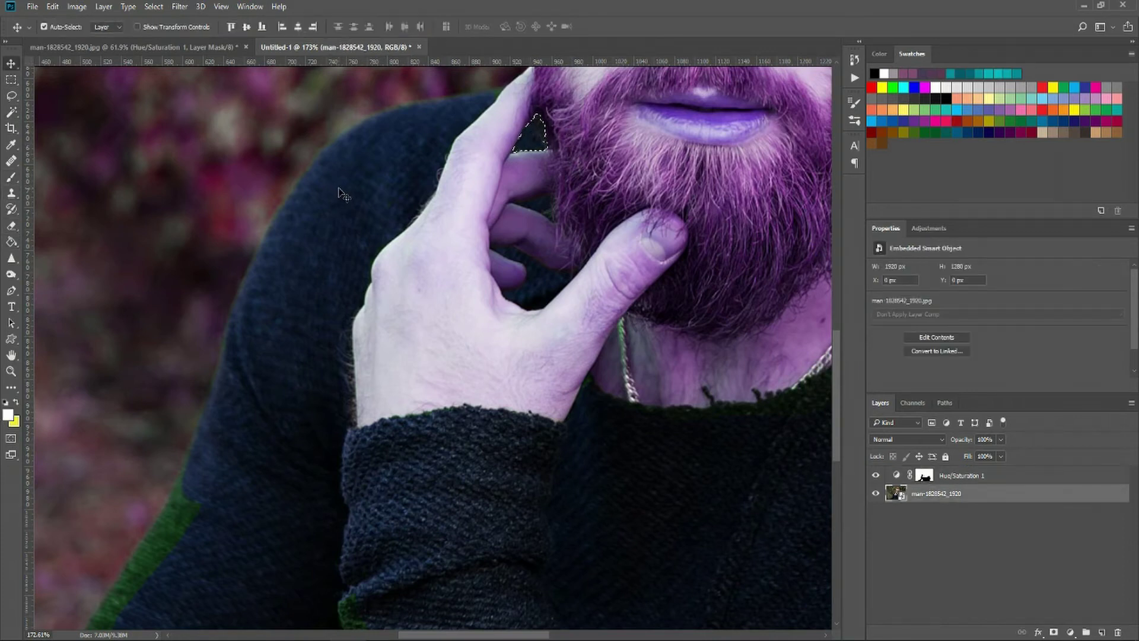
pyautogui.press('Up')
pyautogui.press('Up')
pyautogui.press('Up')
pyautogui.press('Up')
pyautogui.press('Up')
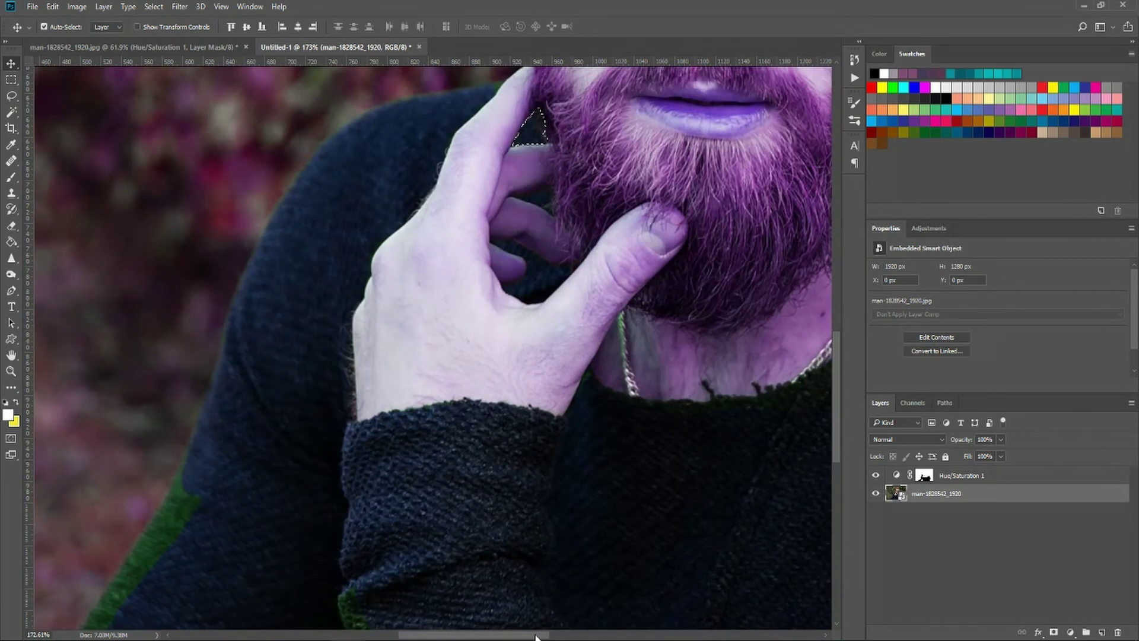
pyautogui.moveTo(513, 637); pyautogui.dragTo(557, 636)
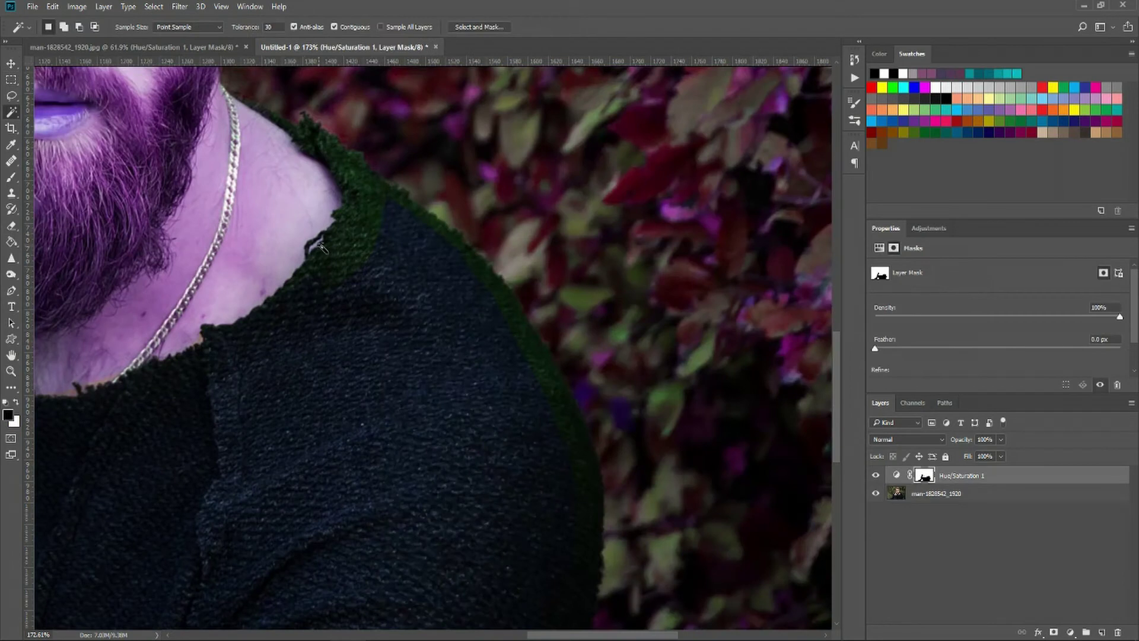
# - Magic Wand the green shoulder fringe at tolerance 20 and paint it out on the mask
pyautogui.click(362, 249)
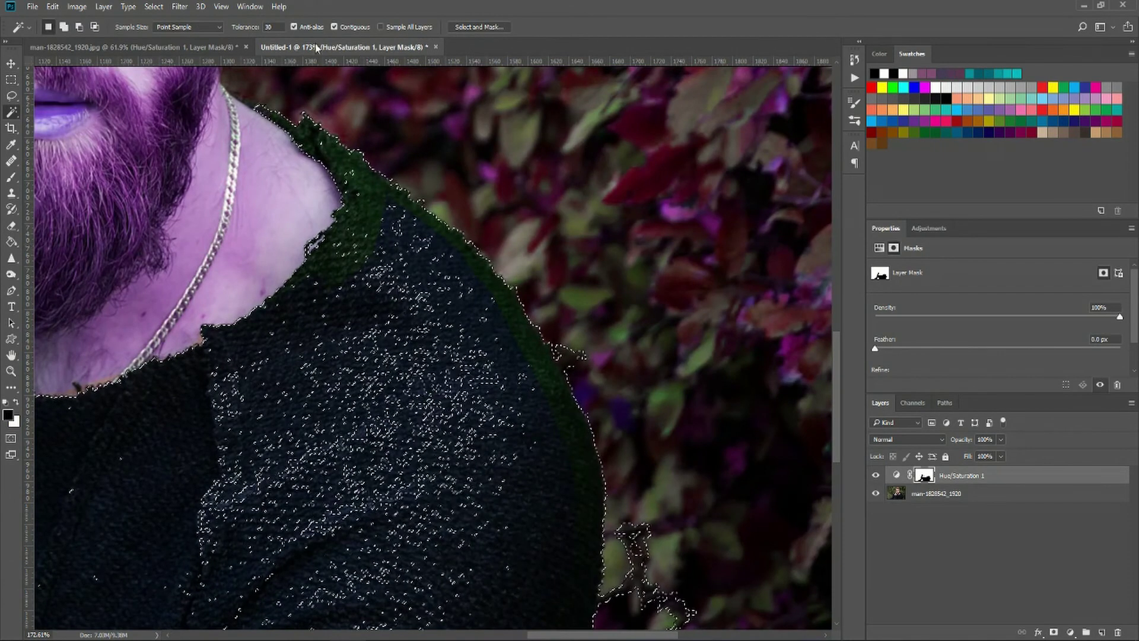
pyautogui.click(271, 27)
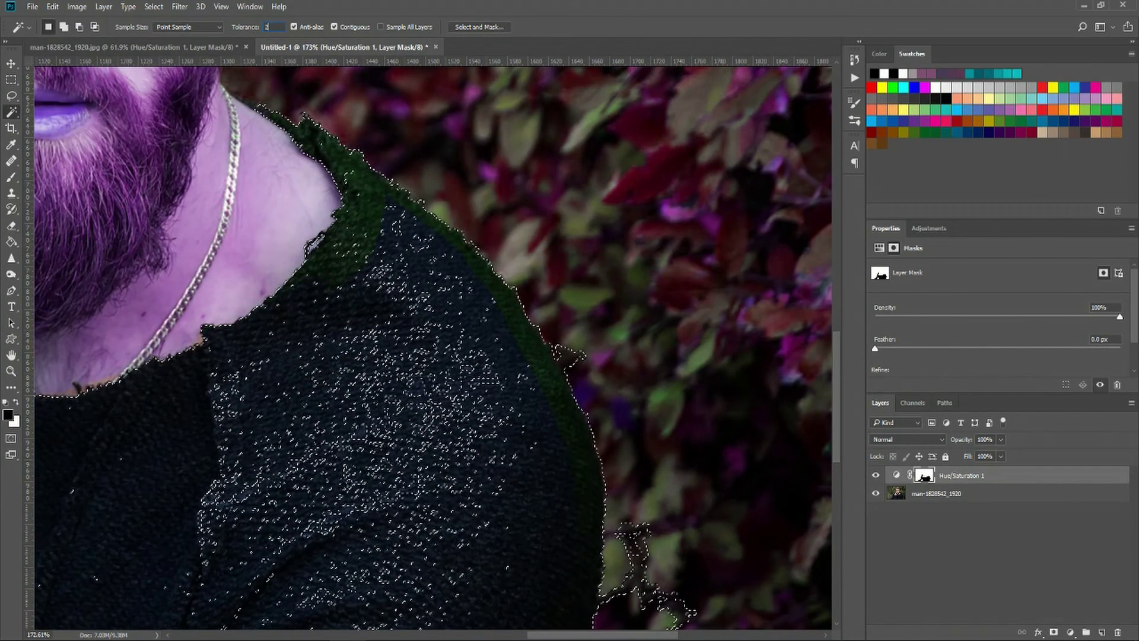
pyautogui.write('20')
pyautogui.click(380, 202)
pyautogui.click(380, 201)
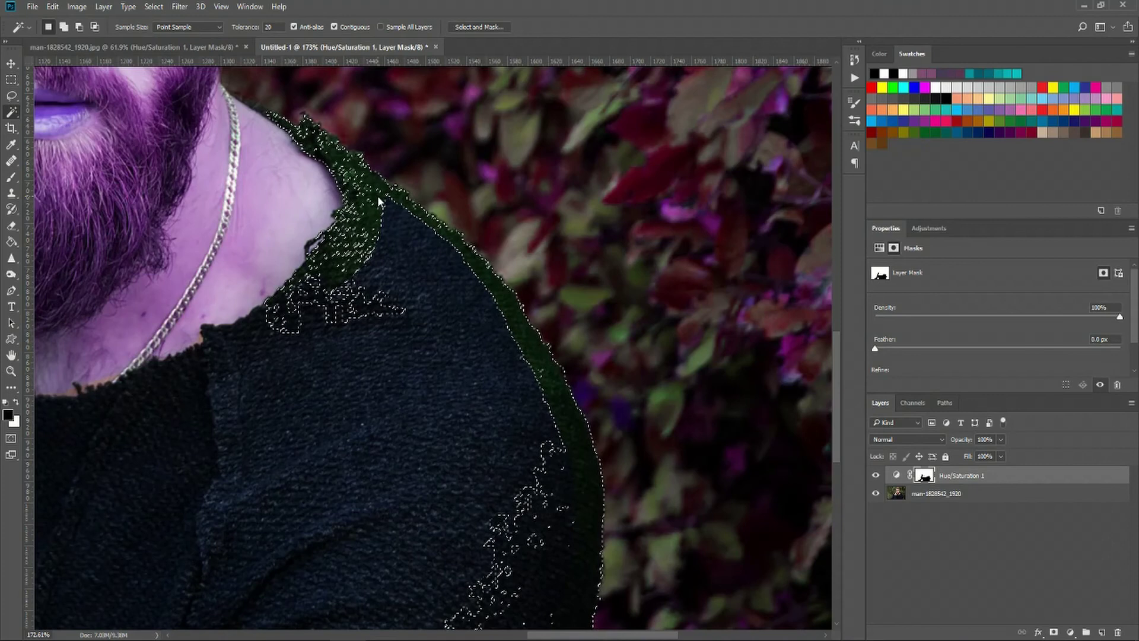
pyautogui.scroll(-1, 407, 237)
pyautogui.scroll(-3, 407, 237)
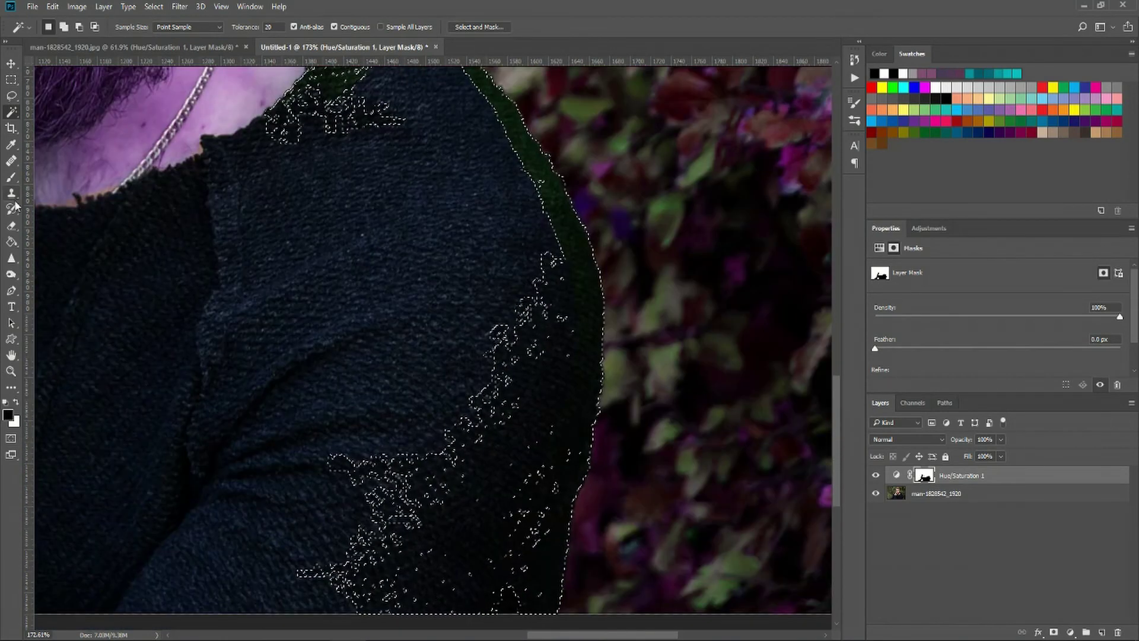
pyautogui.press('g')
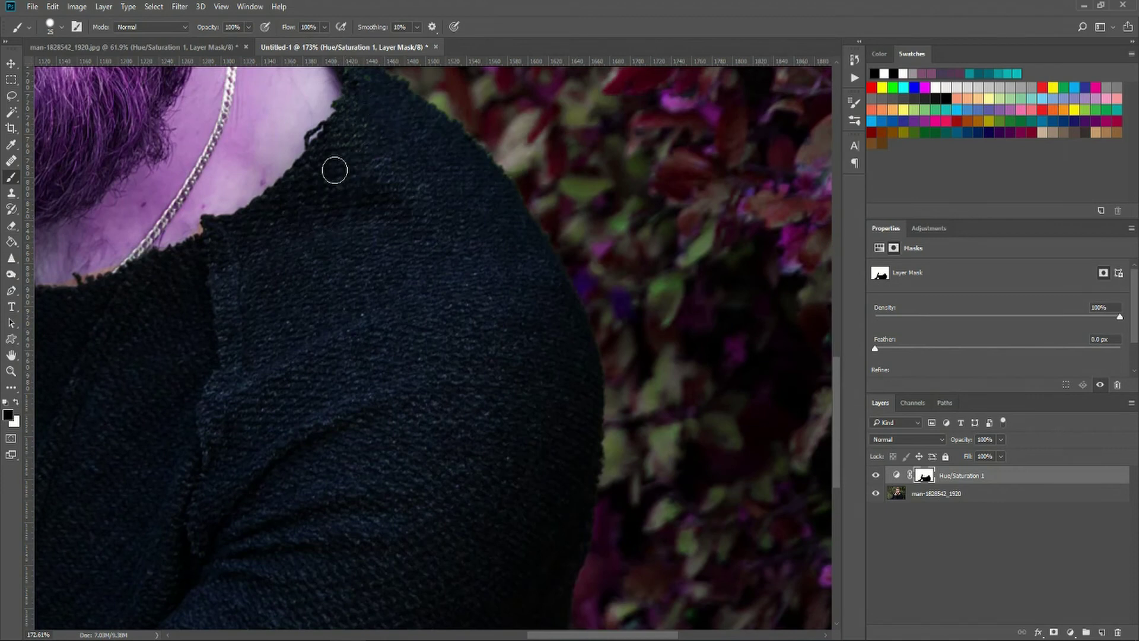
pyautogui.scroll(1, 369, 122)
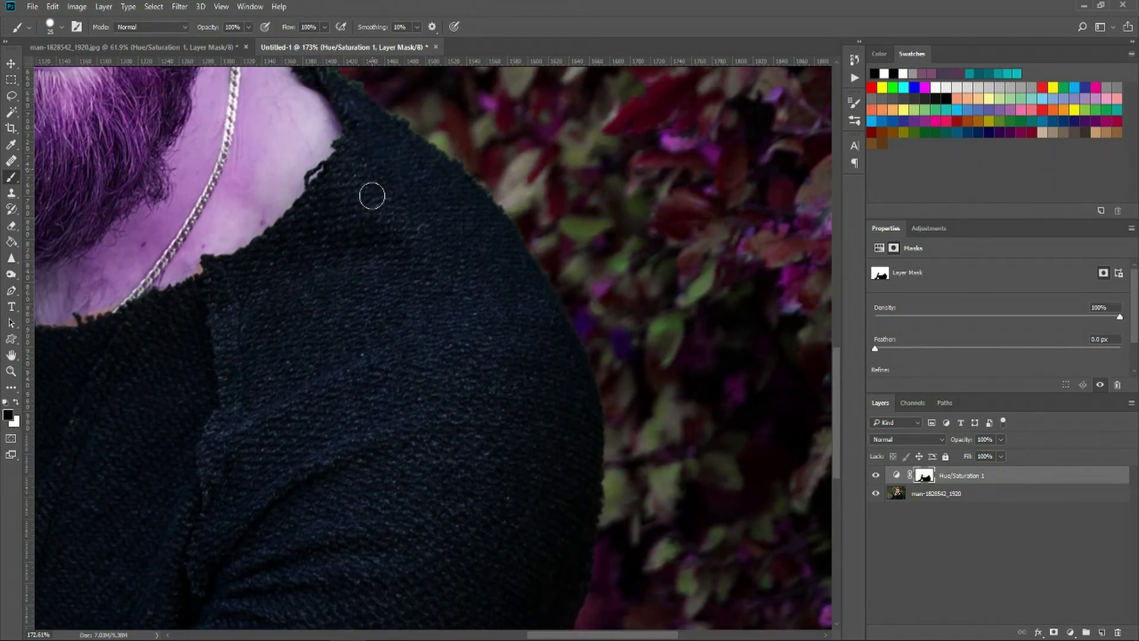
pyautogui.scroll(-3, 470, 325)
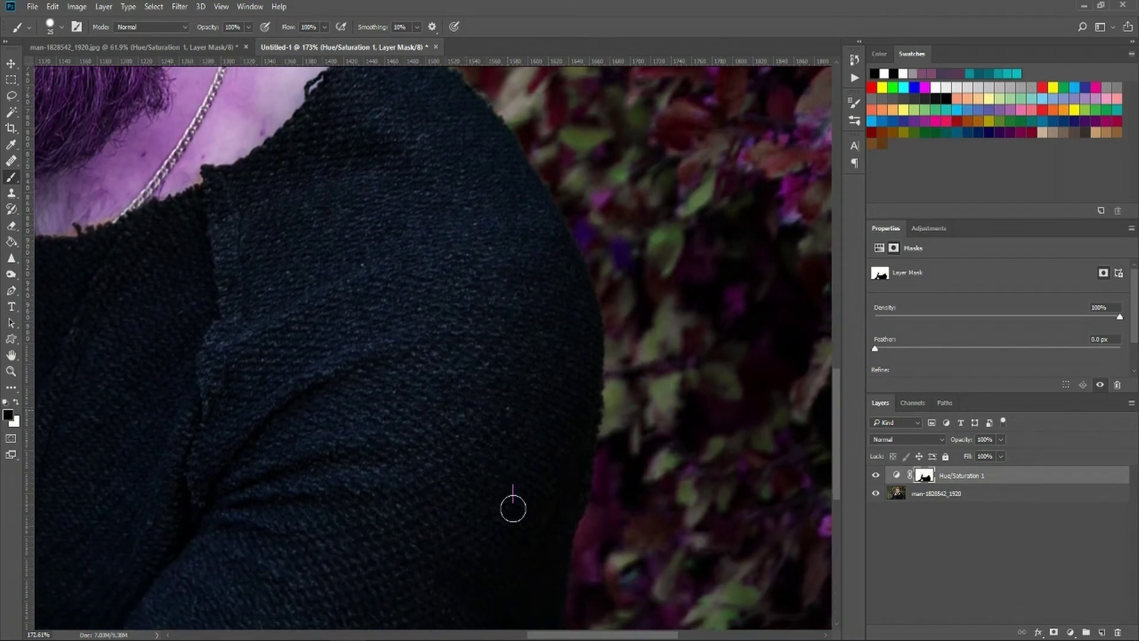
pyautogui.scroll(-1, 552, 406)
pyautogui.click(57, 27)
# - Undo an accidental eraser dab and set the mask brush to 9 px
pyautogui.click(47, 128)
pyautogui.press('e')
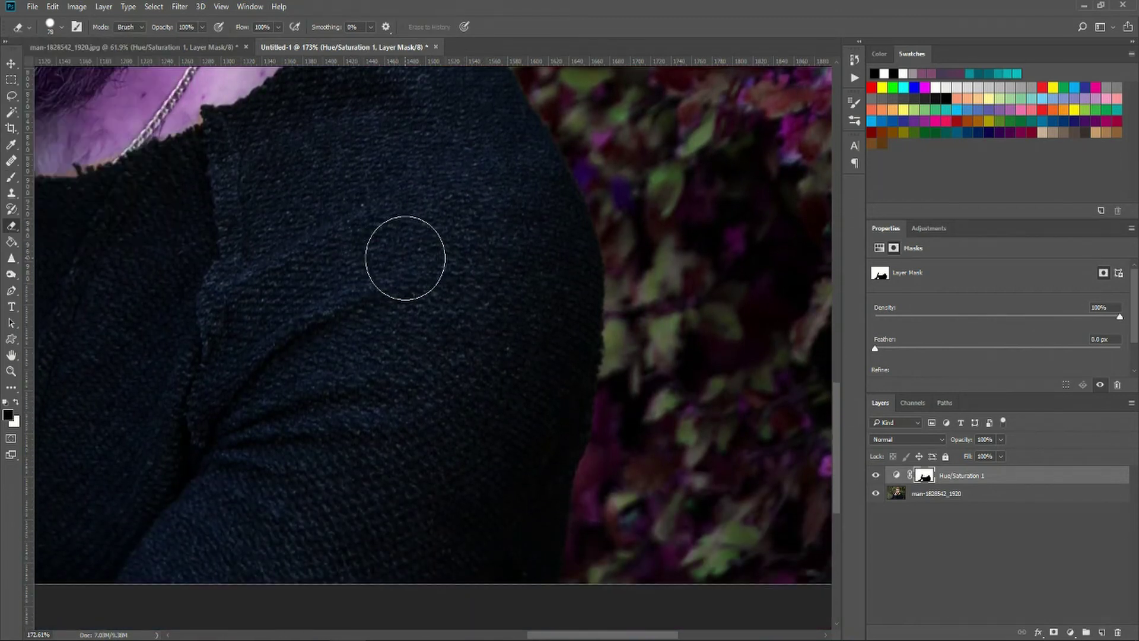
pyautogui.moveTo(407, 255); pyautogui.dragTo(412, 281)
pyautogui.hotkey('ctrl', 'z')
pyautogui.click(52, 28)
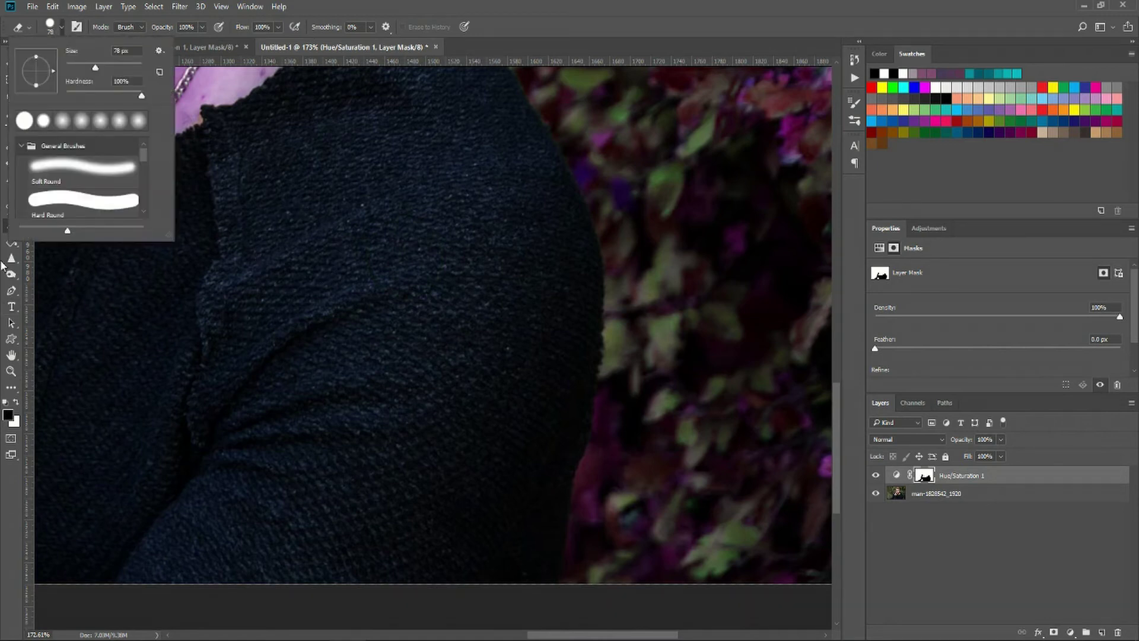
pyautogui.press('Escape')
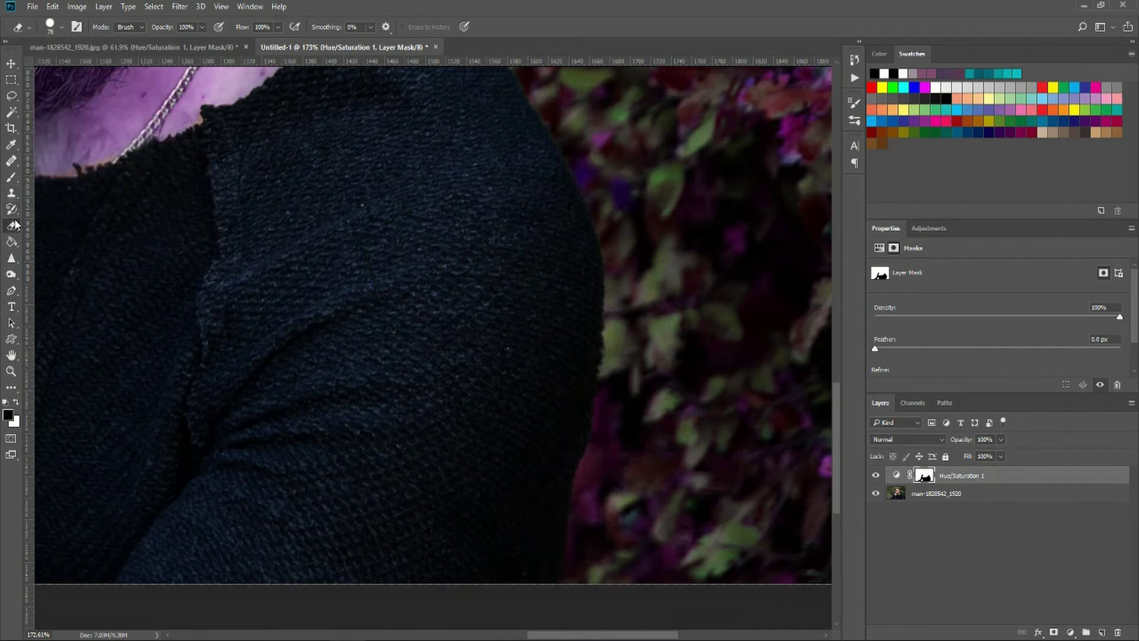
pyautogui.click(11, 177)
pyautogui.scroll(-2, 337, 170)
pyautogui.scroll(8, 336, 171)
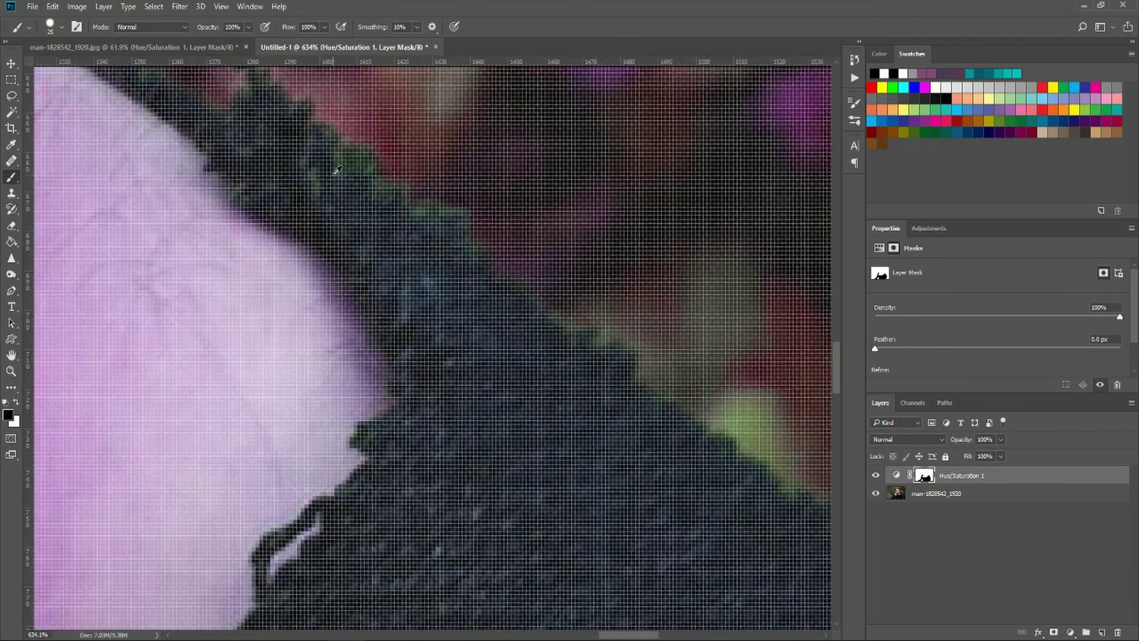
pyautogui.scroll(-2, 336, 171)
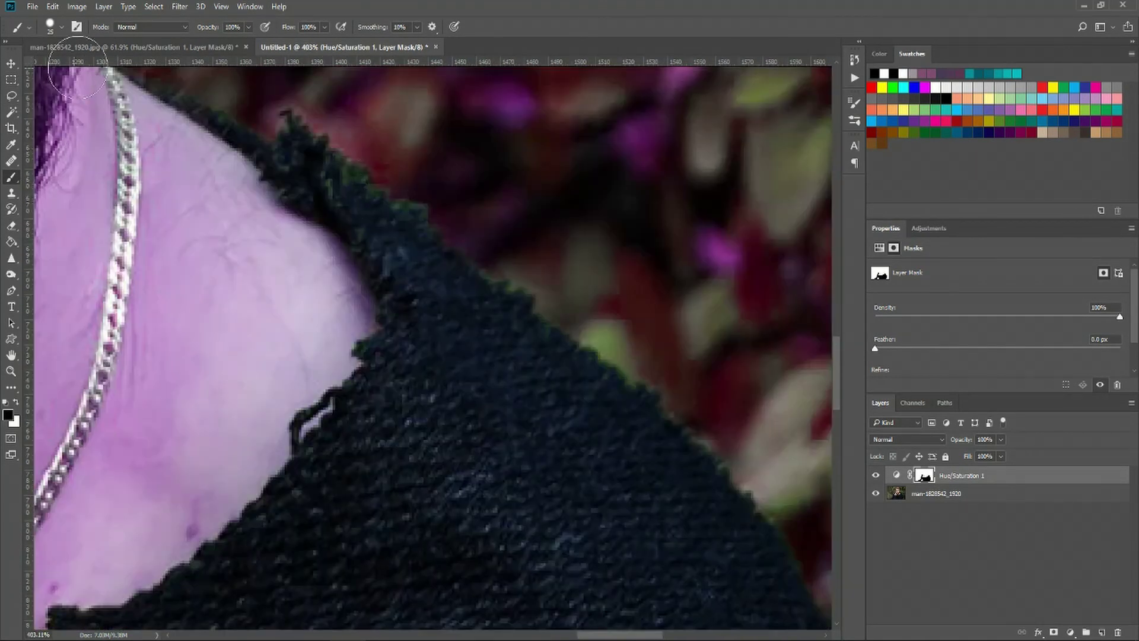
pyautogui.click(62, 27)
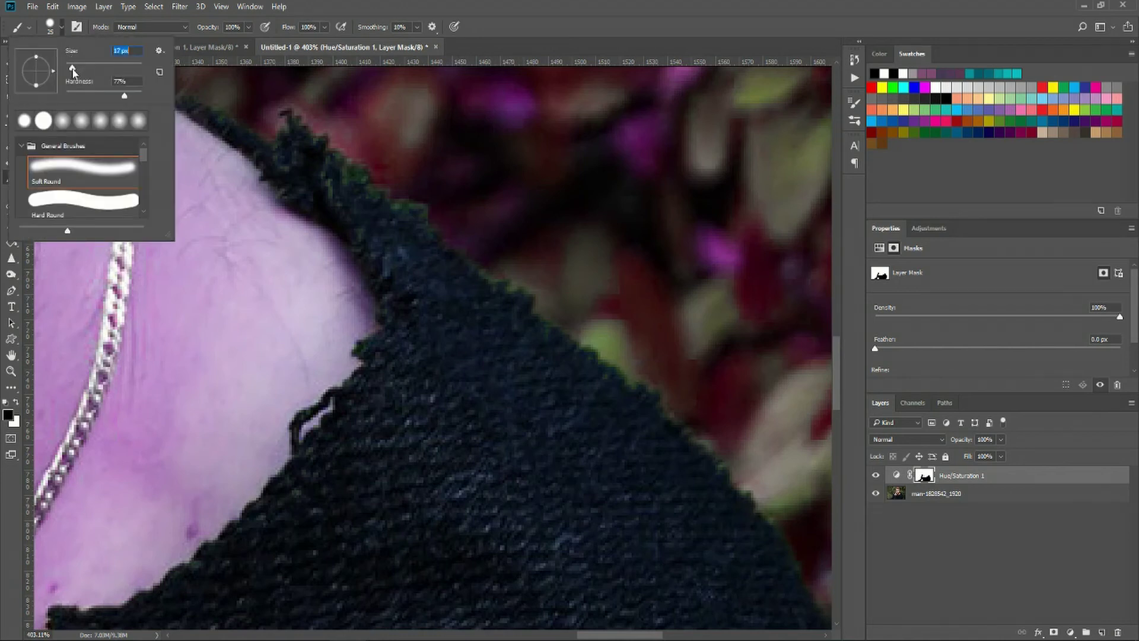
pyautogui.press('Return')
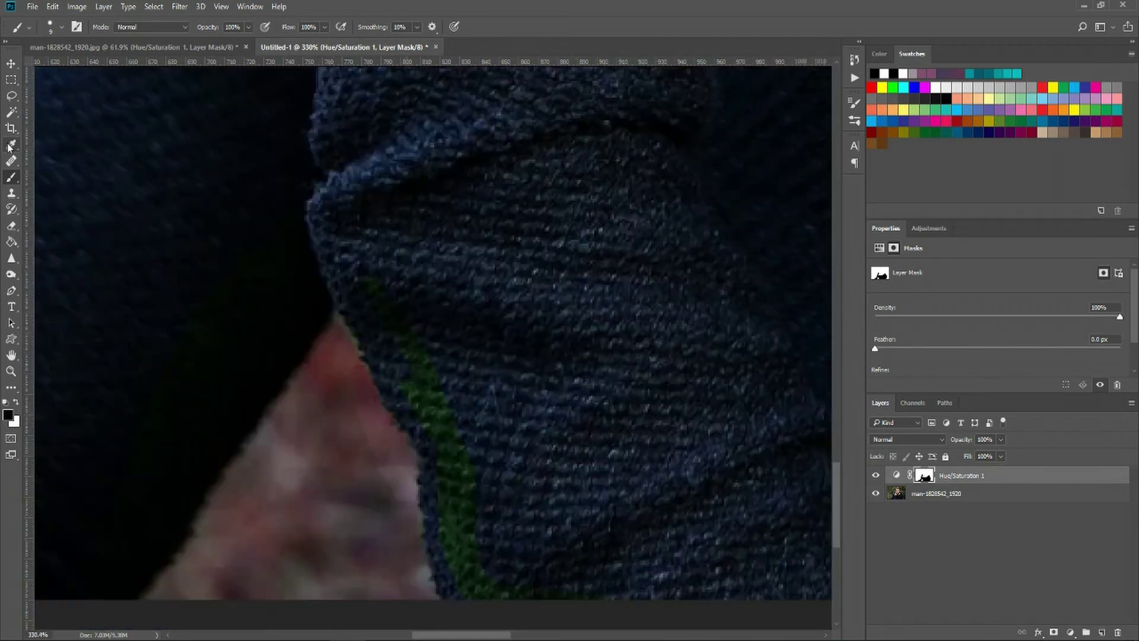
# - Paint out the green band along the left sleeve edge on the mask, then zoom out
pyautogui.click(9, 112)
pyautogui.click(440, 394)
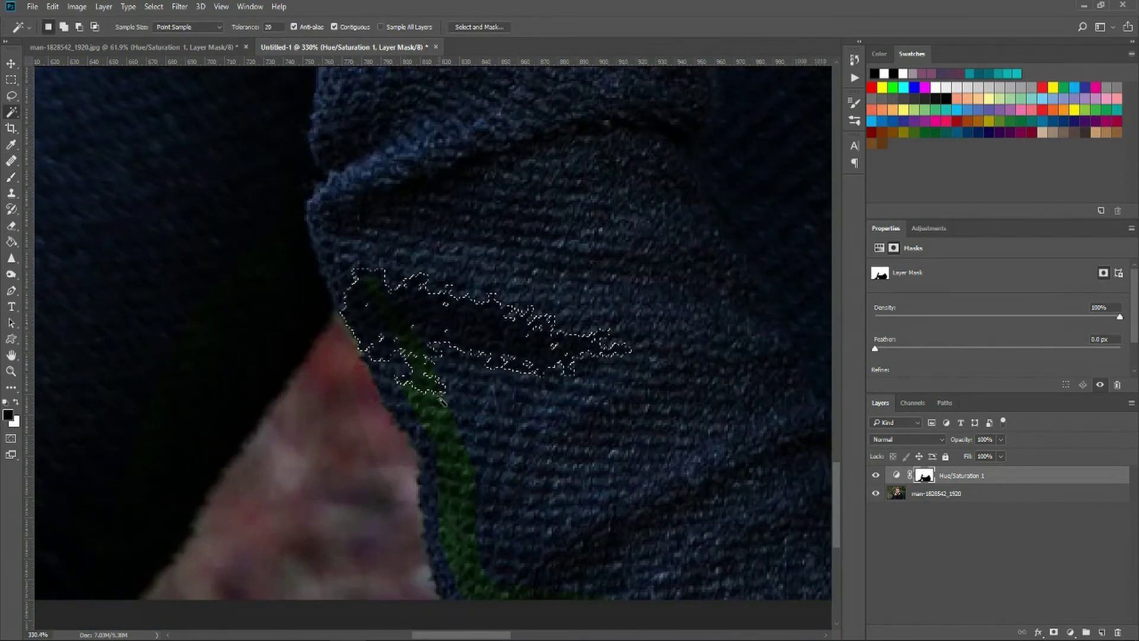
pyautogui.click(426, 395)
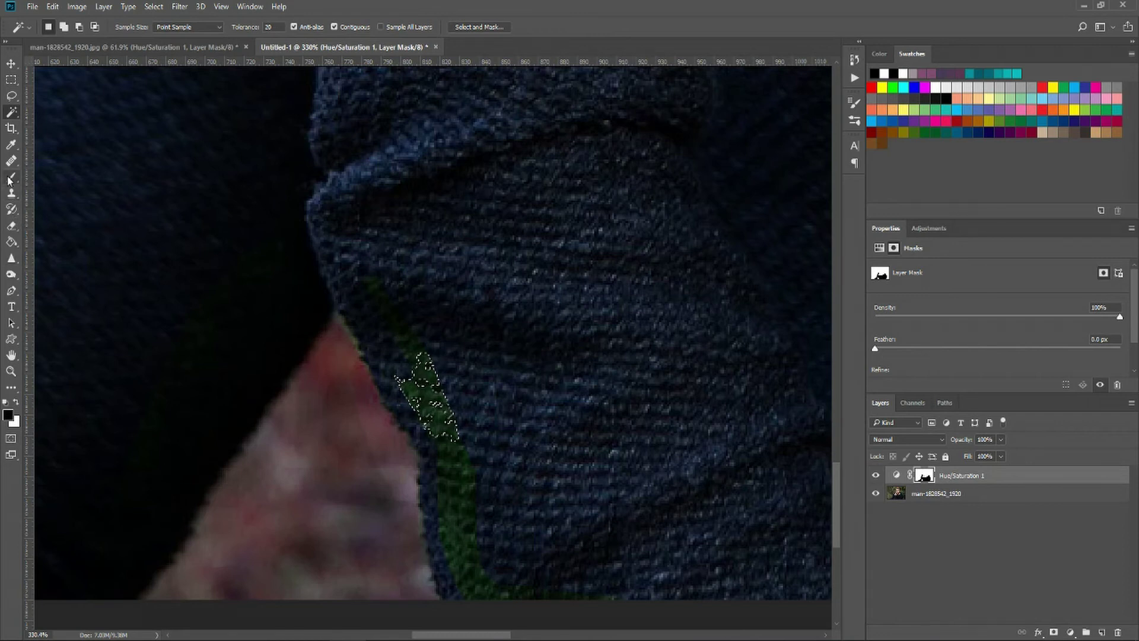
pyautogui.click(11, 177)
pyautogui.click(11, 79)
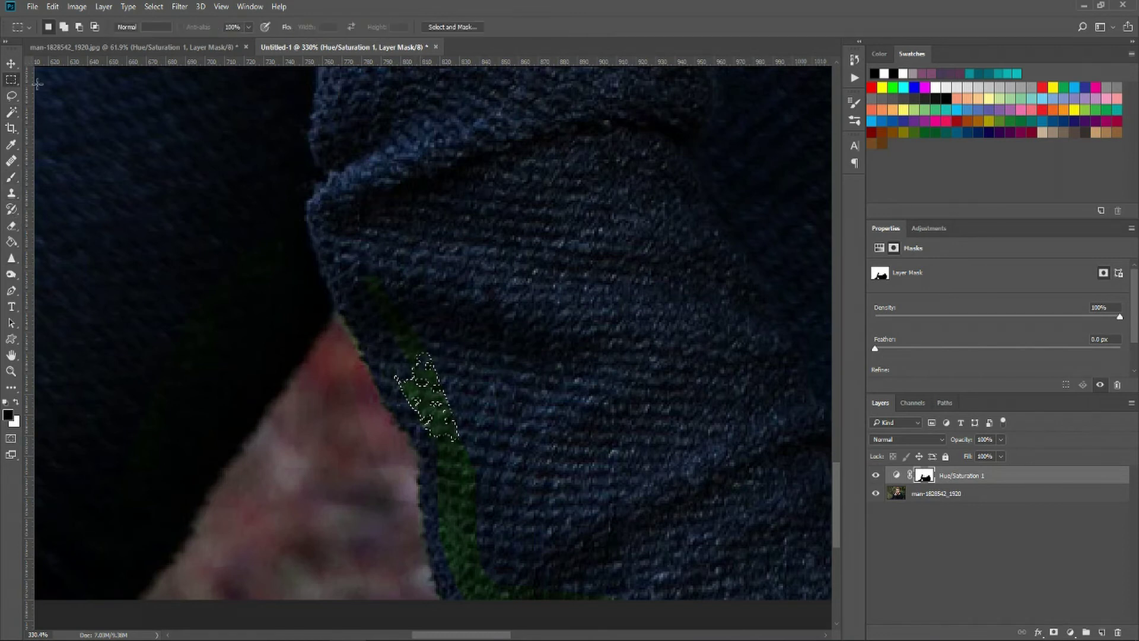
pyautogui.hotkey('ctrl', 'd')
pyautogui.click(10, 177)
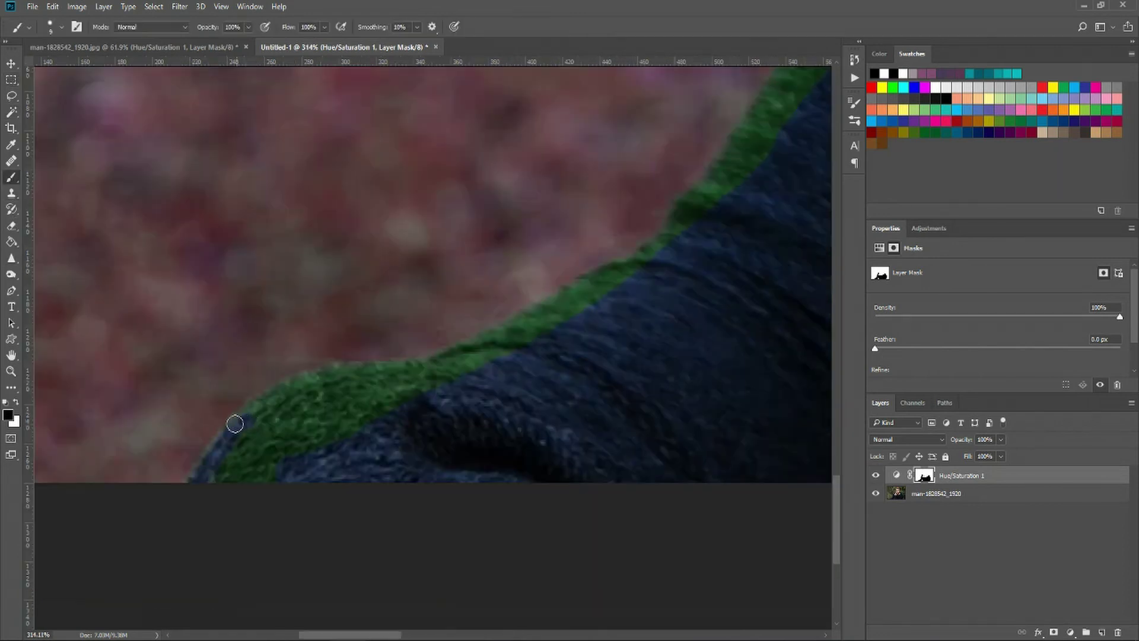
pyautogui.moveTo(240, 422)
pyautogui.mouseDown()
pyautogui.moveTo(308, 377)
pyautogui.moveTo(290, 385)
pyautogui.moveTo(351, 373)
pyautogui.mouseUp()
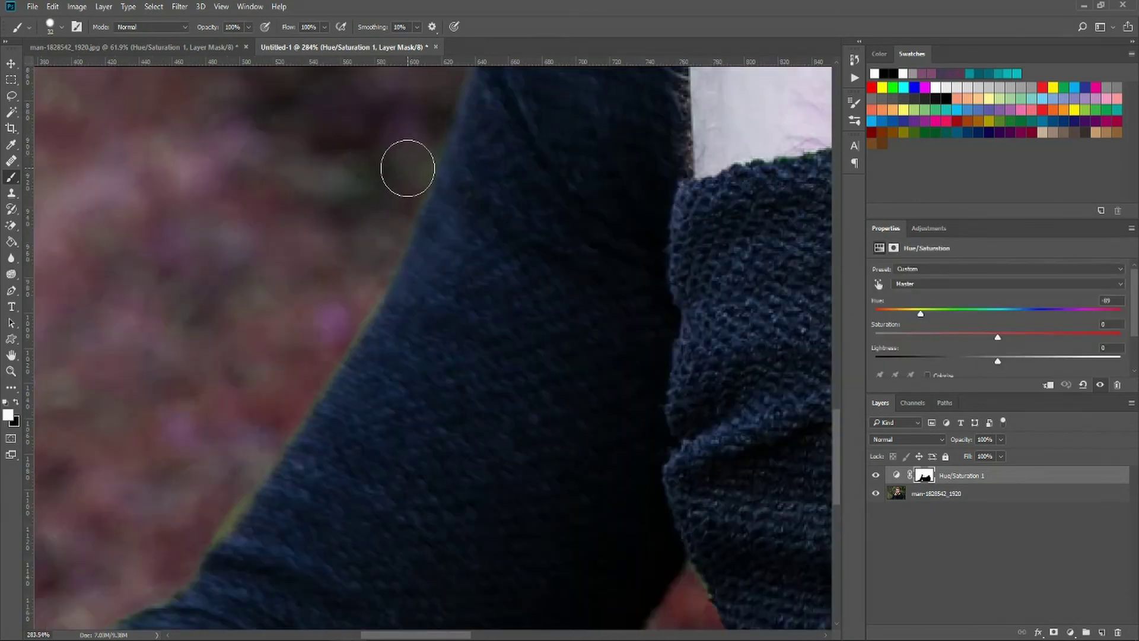
pyautogui.scroll(3, 380, 212)
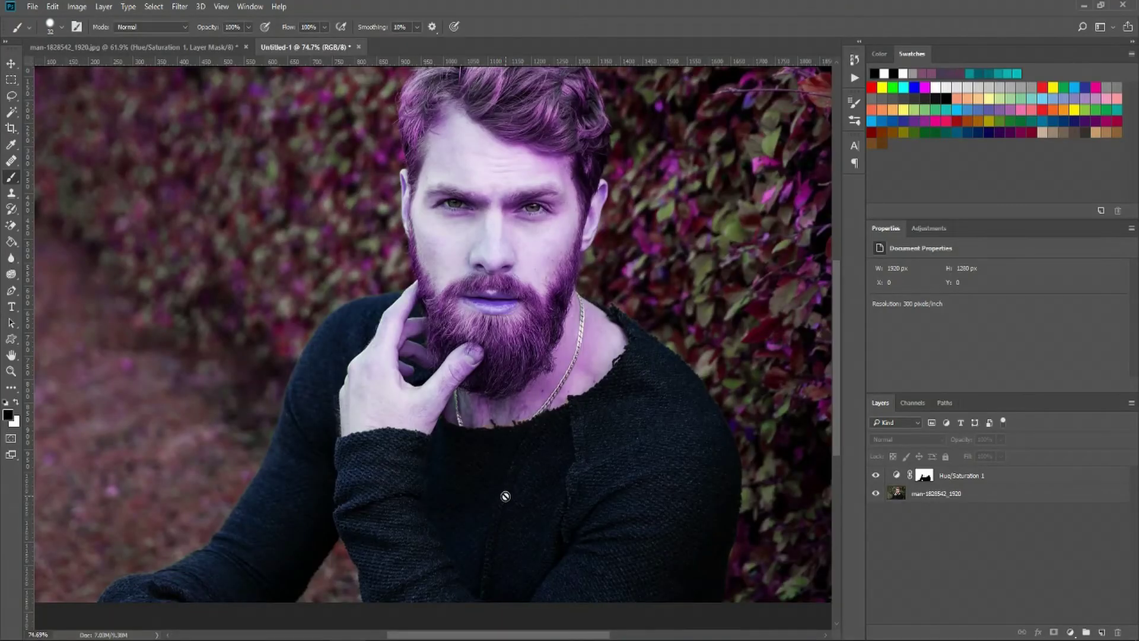
# - Open the Hue/Saturation layer's mask in Select and Mask and try inverting it
pyautogui.click(928, 475)
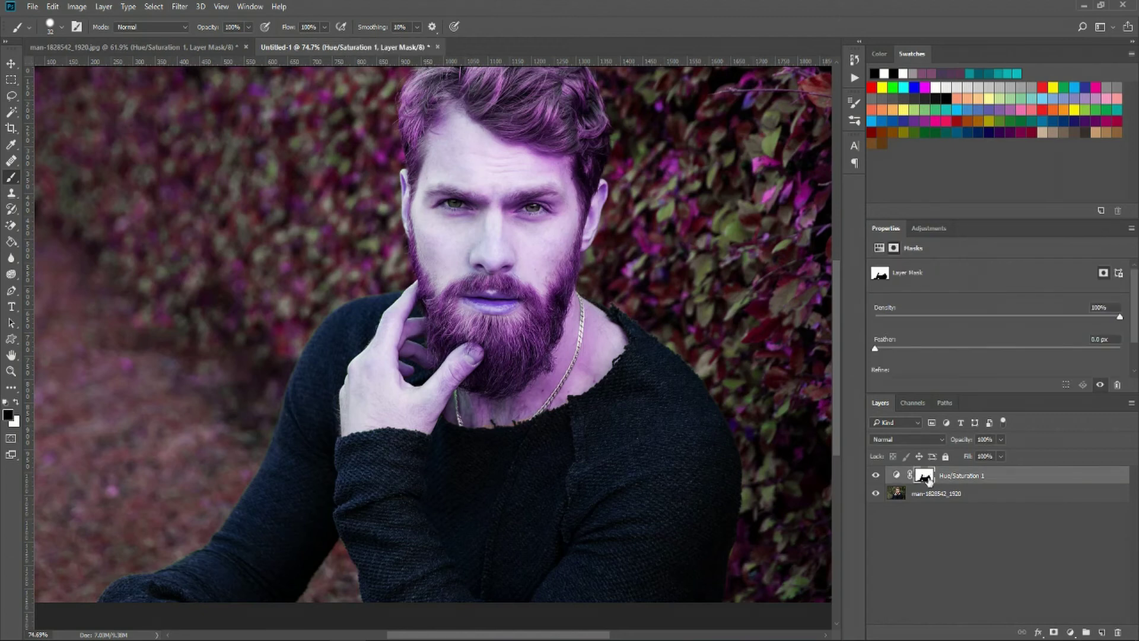
pyautogui.doubleClick(928, 478)
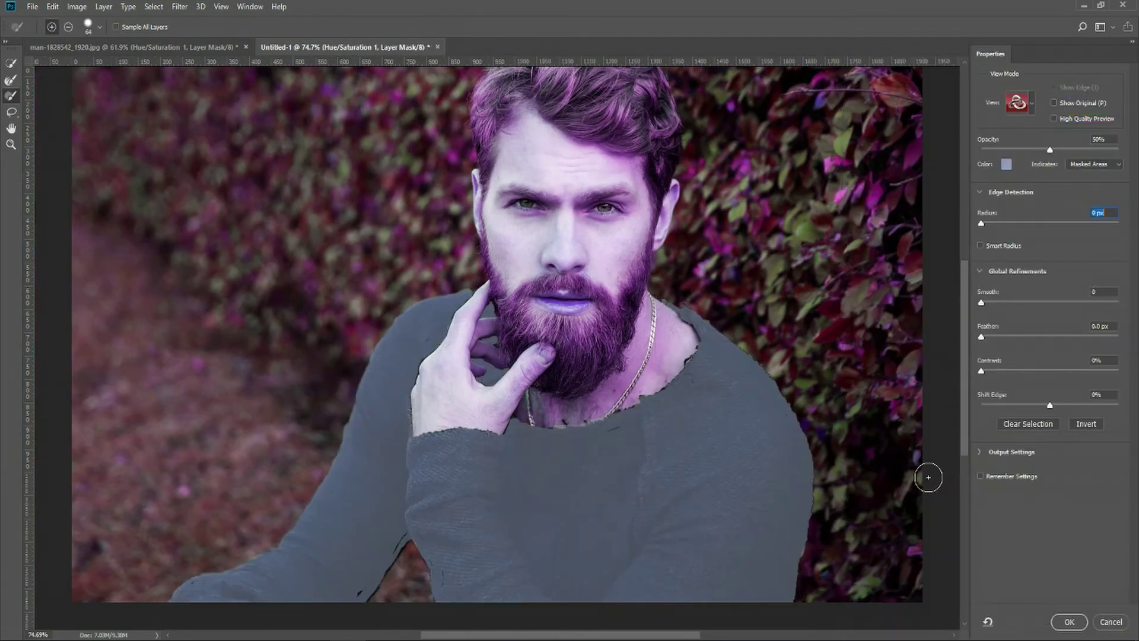
pyautogui.click(1094, 424)
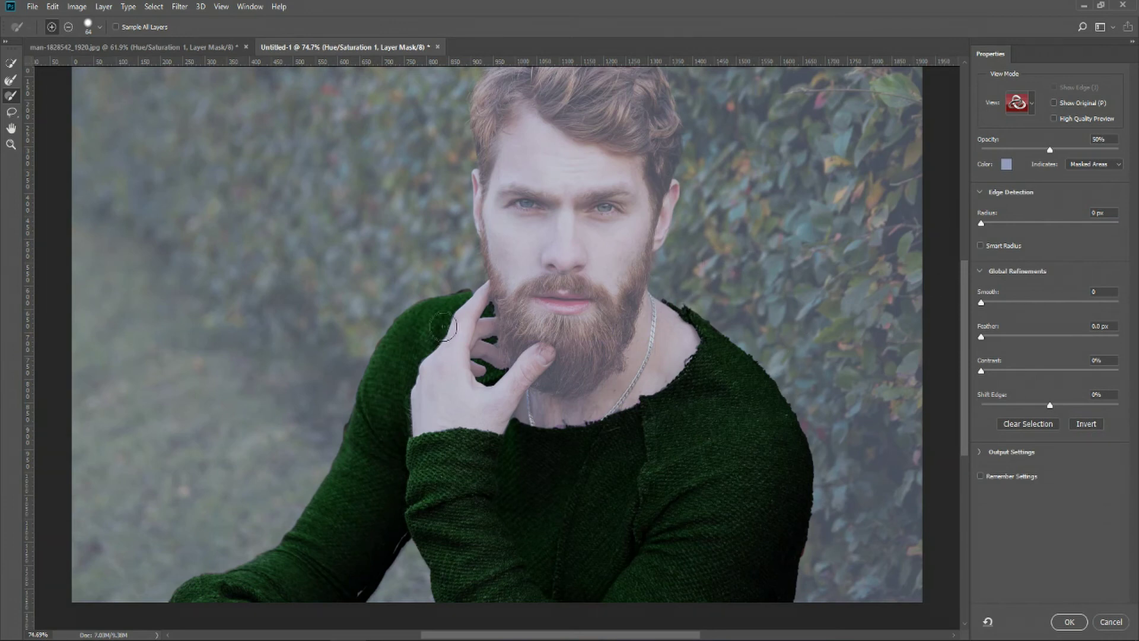
pyautogui.click(1086, 426)
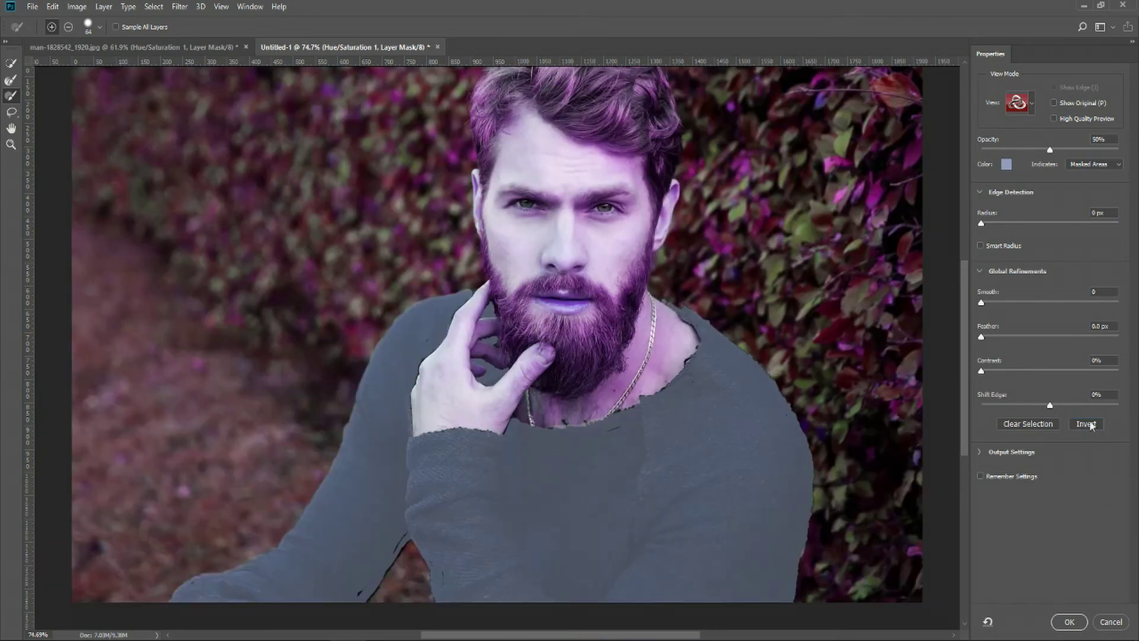
# - Keep the overlay on Masked Areas and invert so the sweater shows green
pyautogui.click(1084, 164)
pyautogui.click(1082, 166)
pyautogui.click(1103, 181)
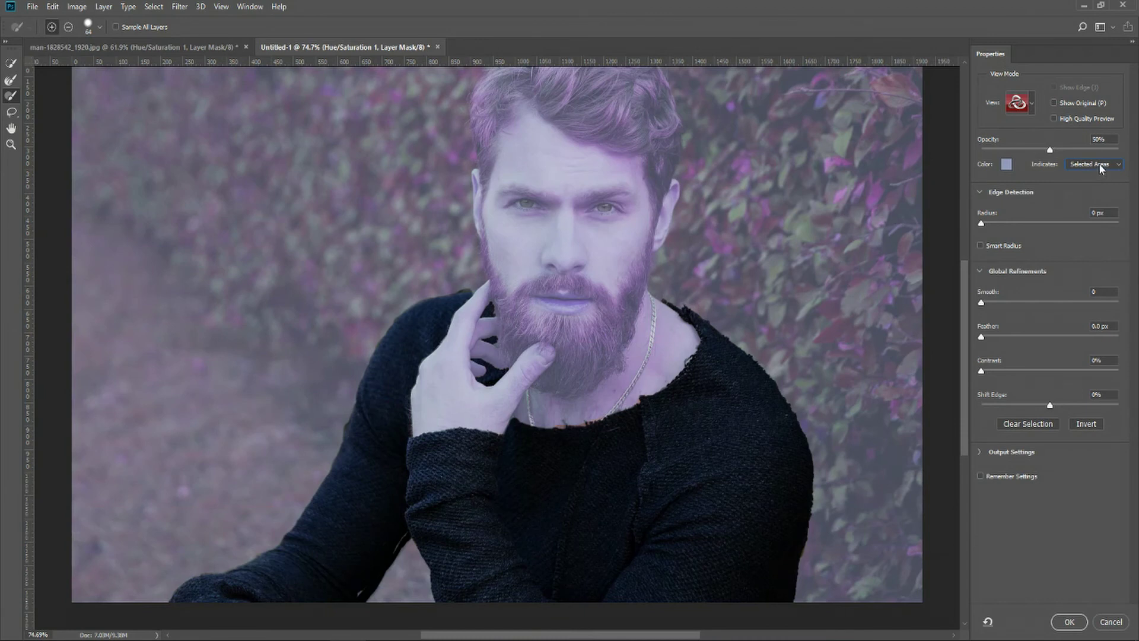
pyautogui.click(1099, 164)
pyautogui.click(1098, 173)
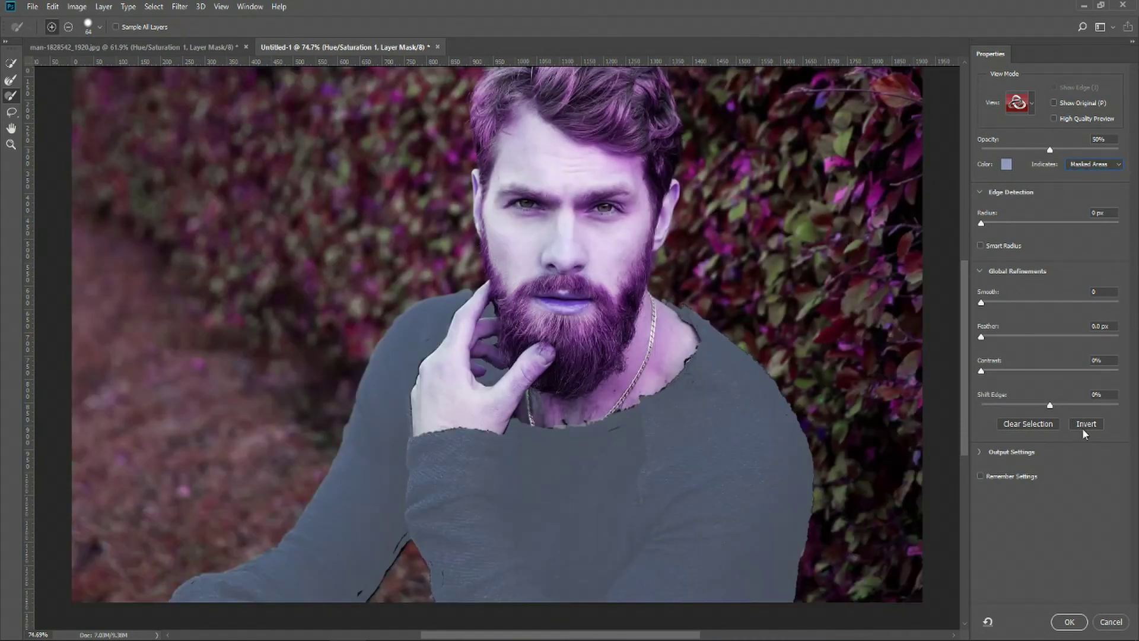
pyautogui.click(1084, 426)
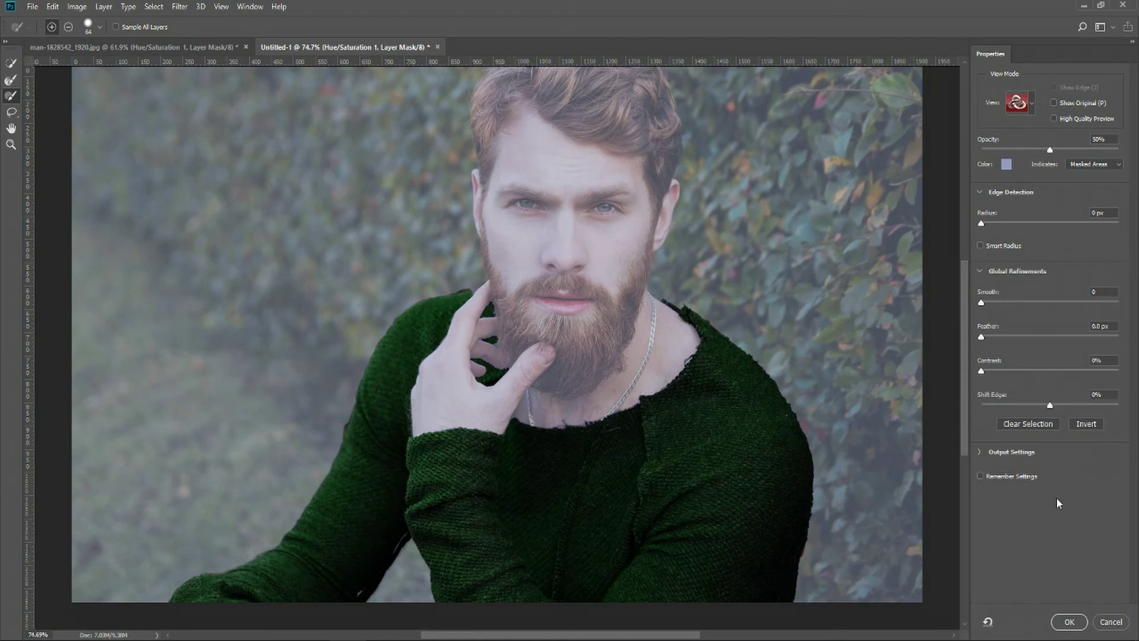
pyautogui.click(1096, 455)
pyautogui.scroll(3, 350, 332)
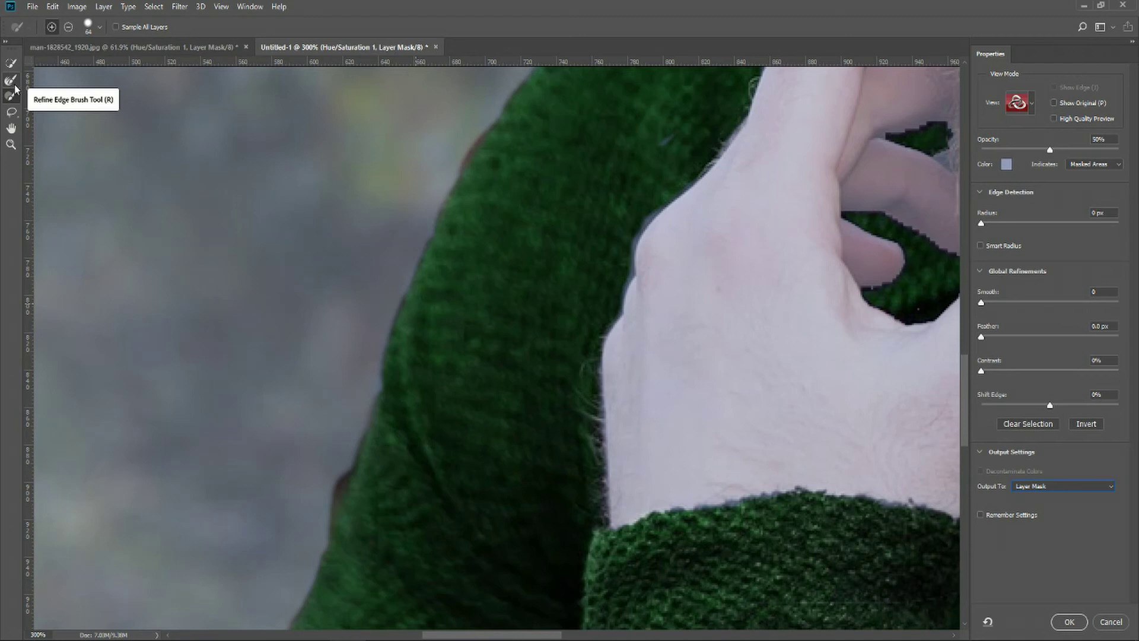
# - Brush the sweater's sleeve and top edges with the Refine Edge Brush to remove the brown fringe
pyautogui.click(12, 82)
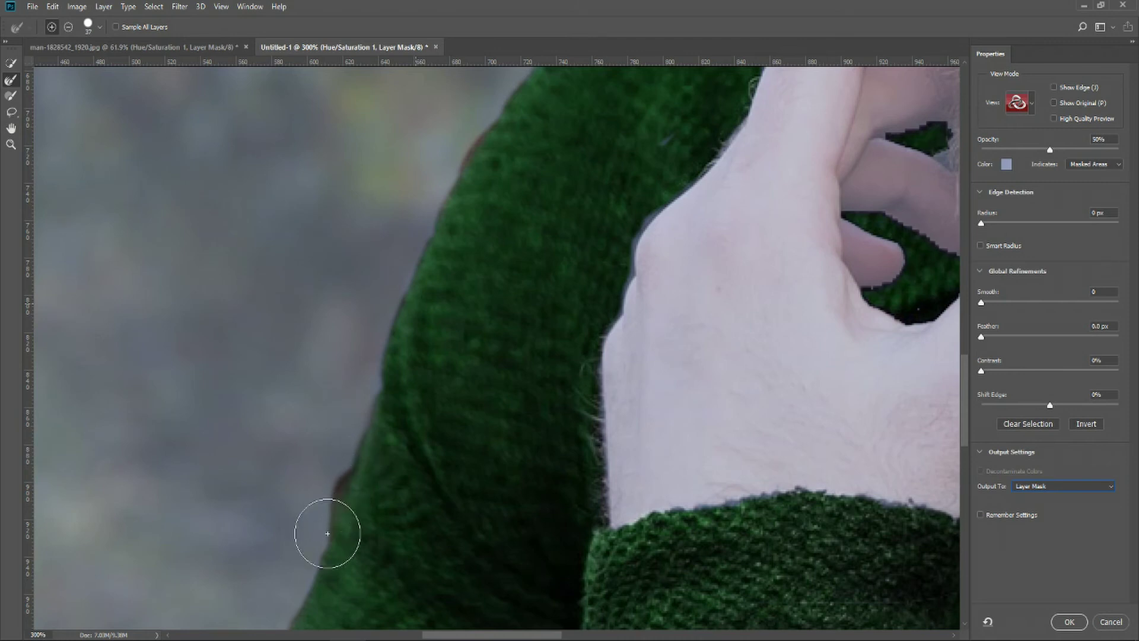
pyautogui.moveTo(311, 494)
pyautogui.mouseDown()
pyautogui.moveTo(334, 460)
pyautogui.moveTo(330, 487)
pyautogui.moveTo(361, 375)
pyautogui.mouseUp()
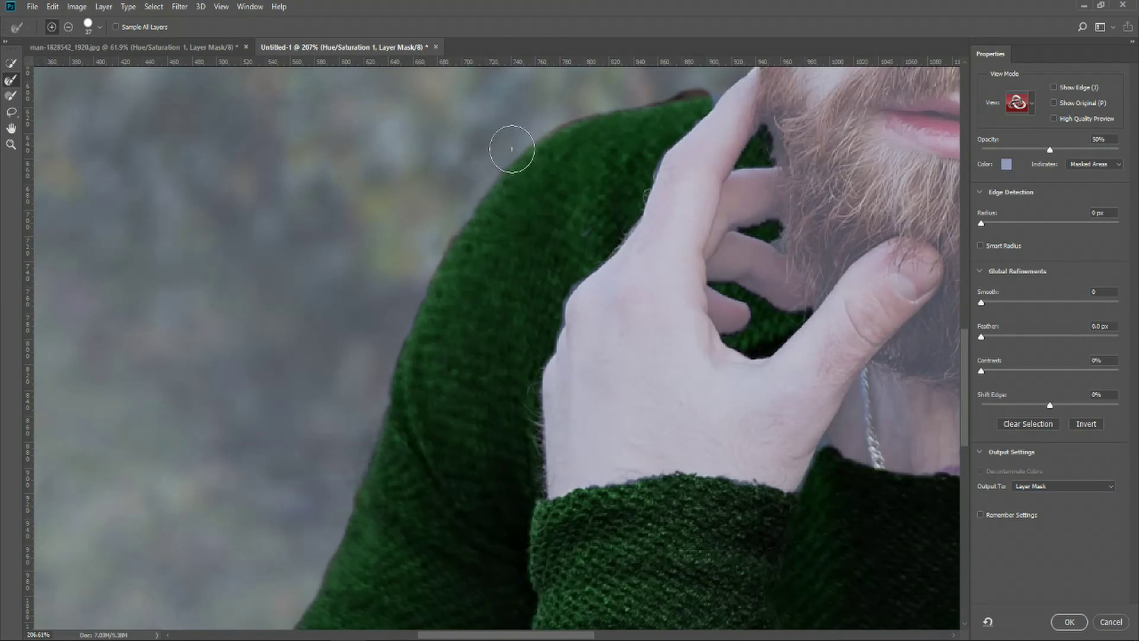
pyautogui.moveTo(614, 99)
pyautogui.mouseDown()
pyautogui.moveTo(716, 81)
pyautogui.moveTo(689, 84)
pyautogui.mouseUp()
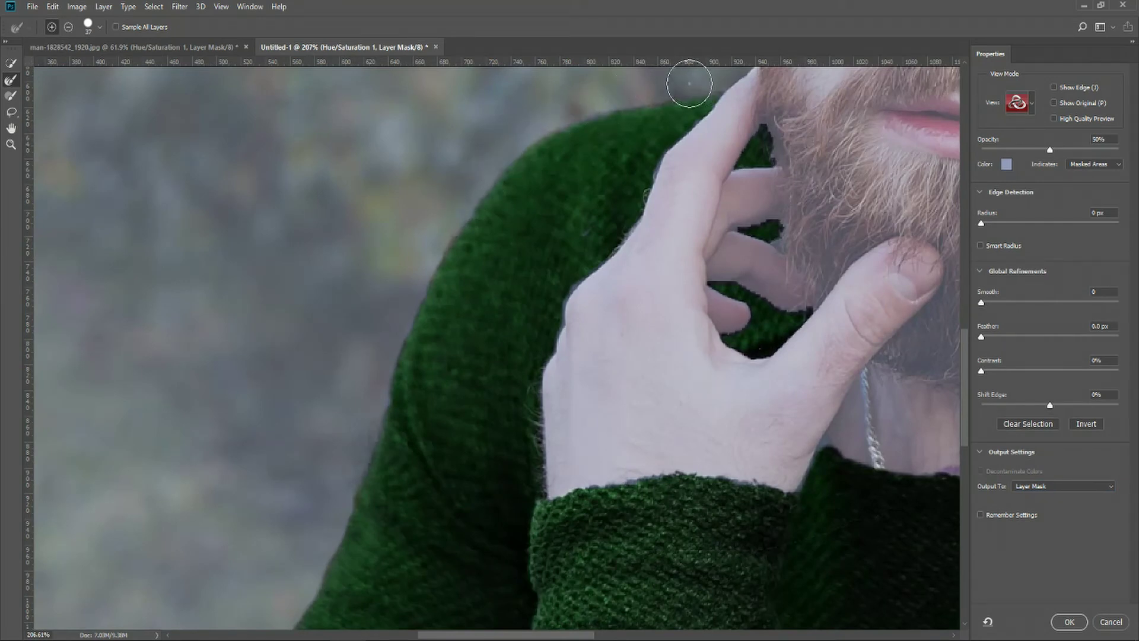
pyautogui.hotkey('ctrl', '1')
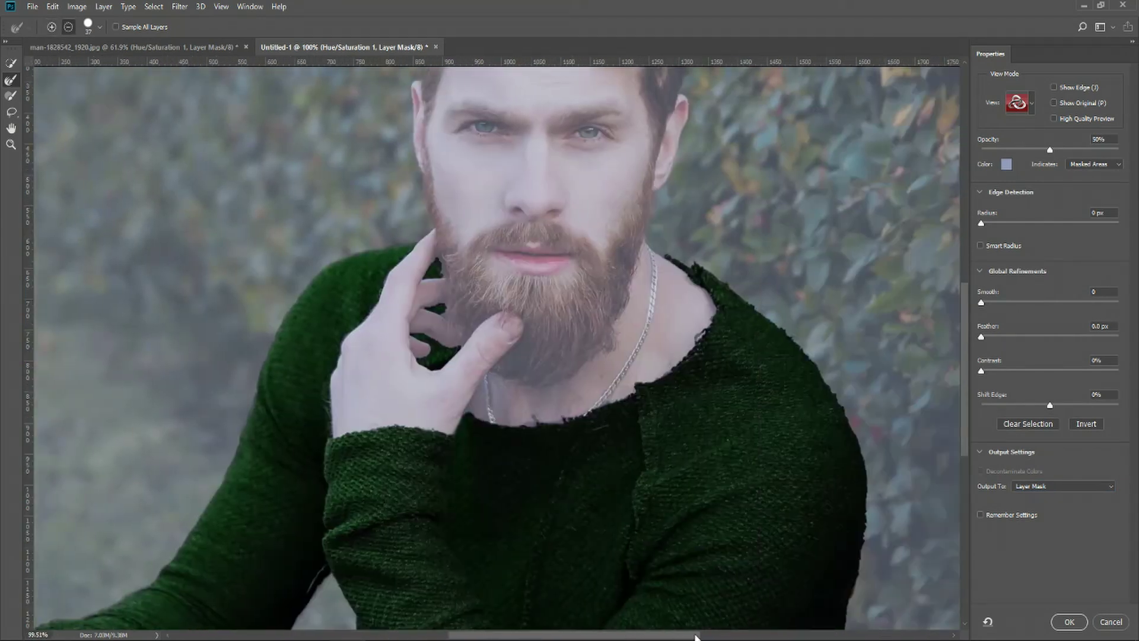
pyautogui.moveTo(690, 636); pyautogui.dragTo(738, 636)
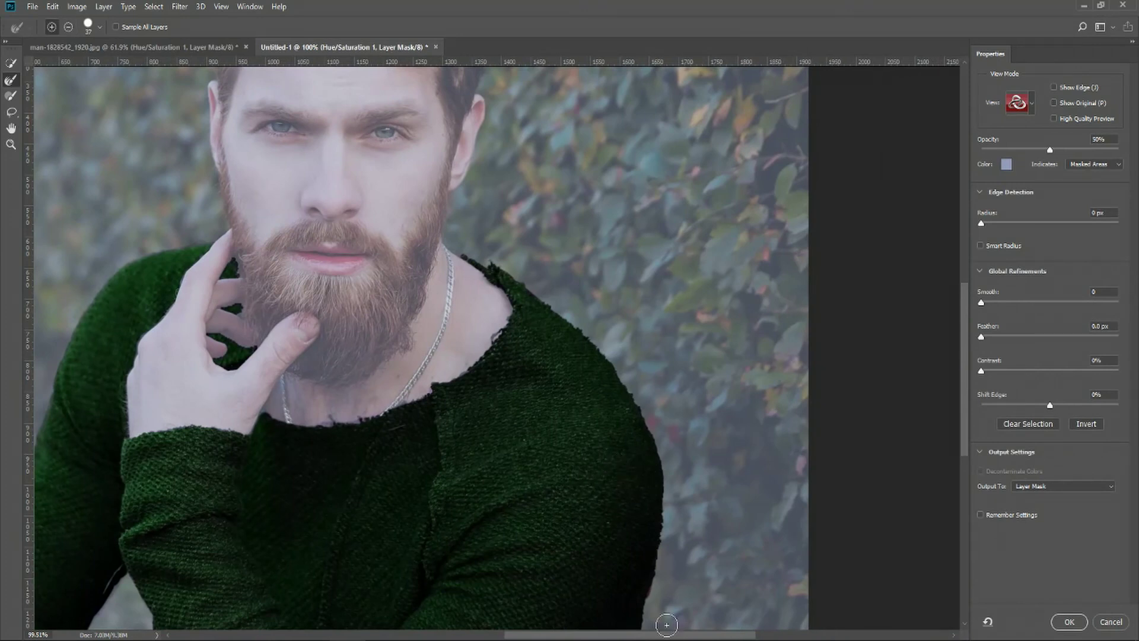
pyautogui.scroll(2, 666, 625)
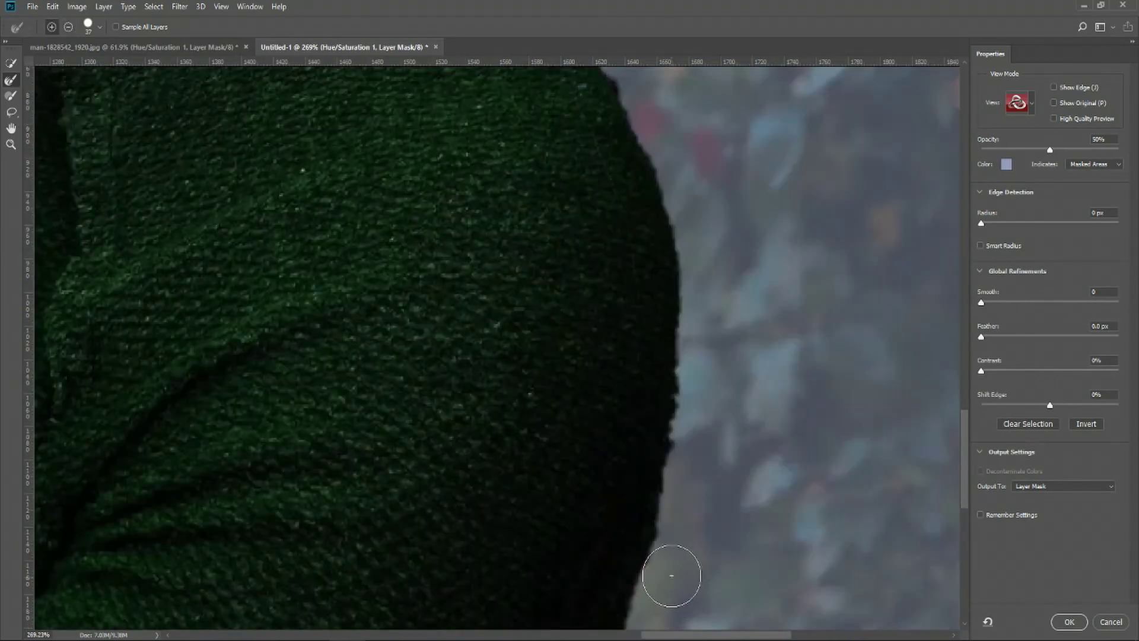
pyautogui.scroll(-2, 682, 599)
pyautogui.scroll(-1, 700, 636)
pyautogui.moveTo(701, 636); pyautogui.dragTo(511, 632)
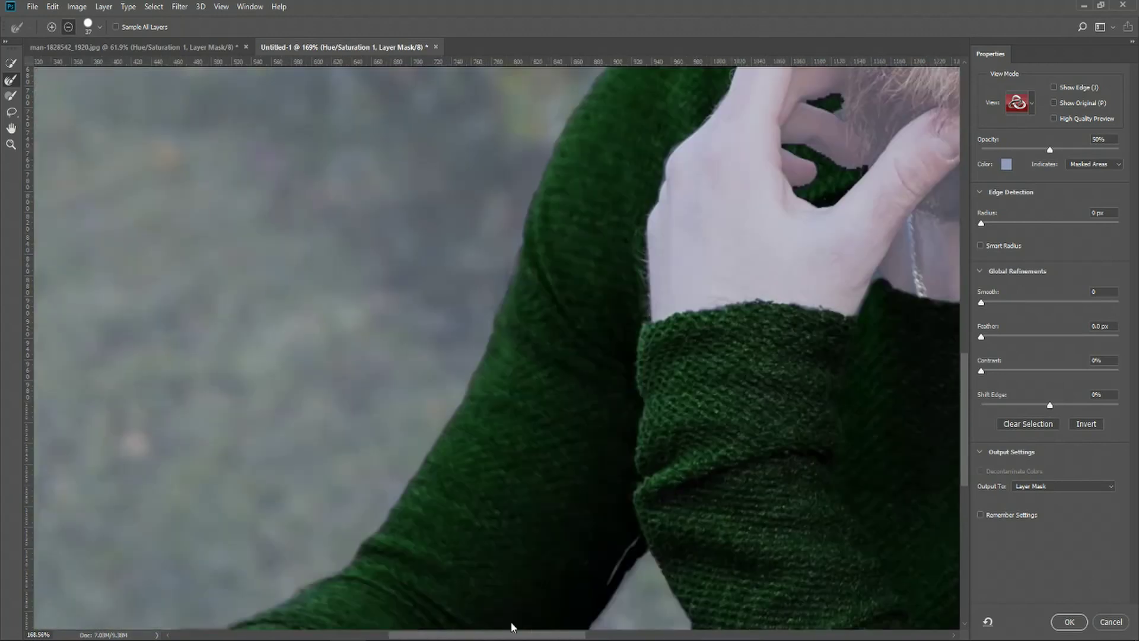
# - Paint out the light streaks in the gap beside the arm with the Brush Tool
pyautogui.scroll(2, 535, 604)
pyautogui.press('b')
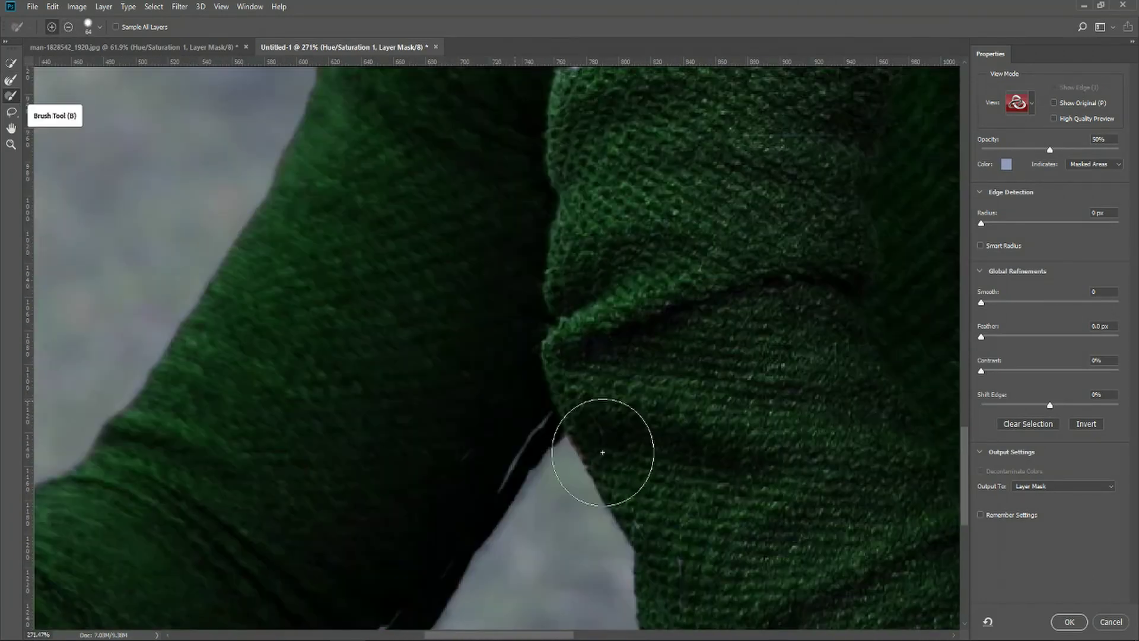
pyautogui.scroll(-3, 526, 410)
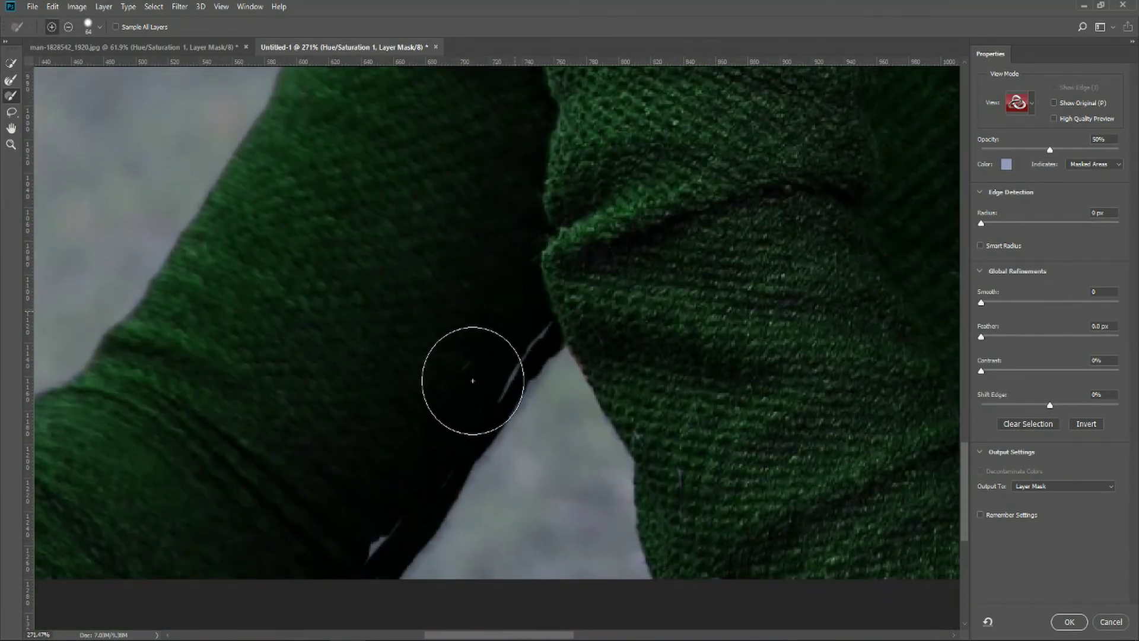
pyautogui.moveTo(356, 537)
pyautogui.mouseDown()
pyautogui.moveTo(458, 374)
pyautogui.moveTo(535, 308)
pyautogui.moveTo(462, 386)
pyautogui.moveTo(525, 316)
pyautogui.moveTo(586, 300)
pyautogui.mouseUp()
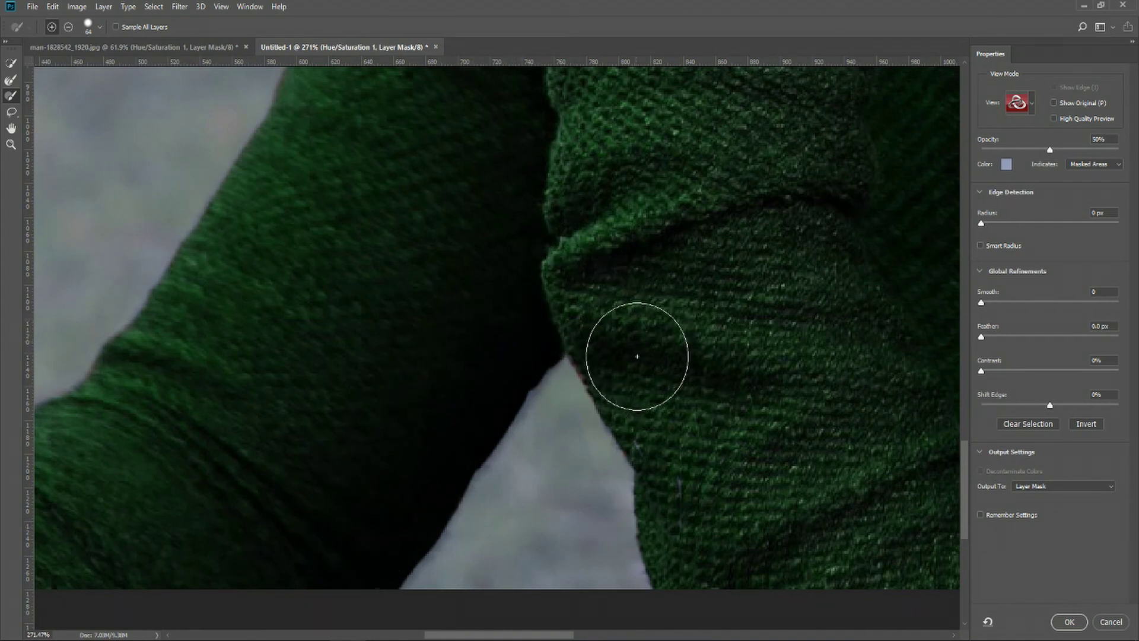
# - Touch up the mask with further brush strokes along the lower edge of the image
pyautogui.scroll(-5, 600, 326)
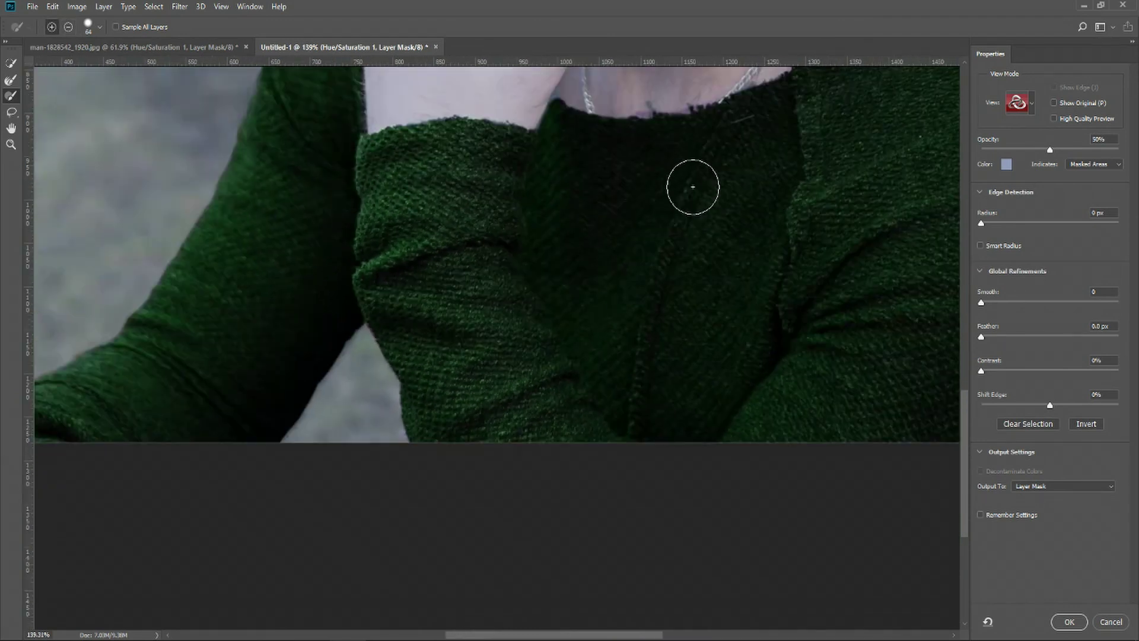
pyautogui.scroll(3, 712, 172)
pyautogui.moveTo(573, 638); pyautogui.dragTo(603, 638)
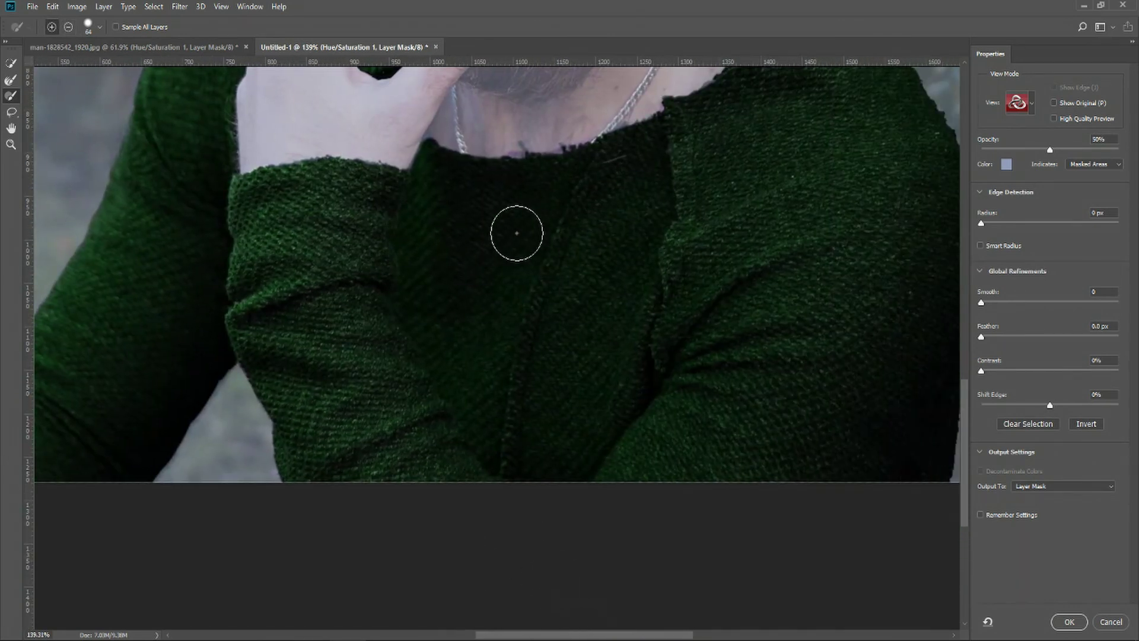
pyautogui.scroll(3, 567, 236)
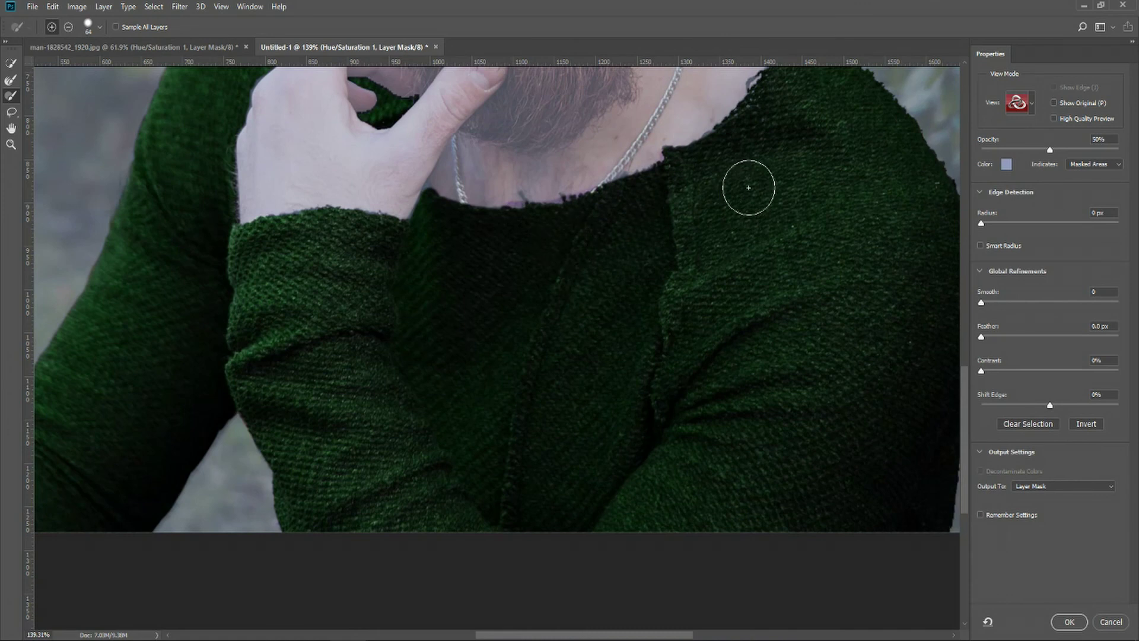
pyautogui.moveTo(666, 638); pyautogui.dragTo(715, 638)
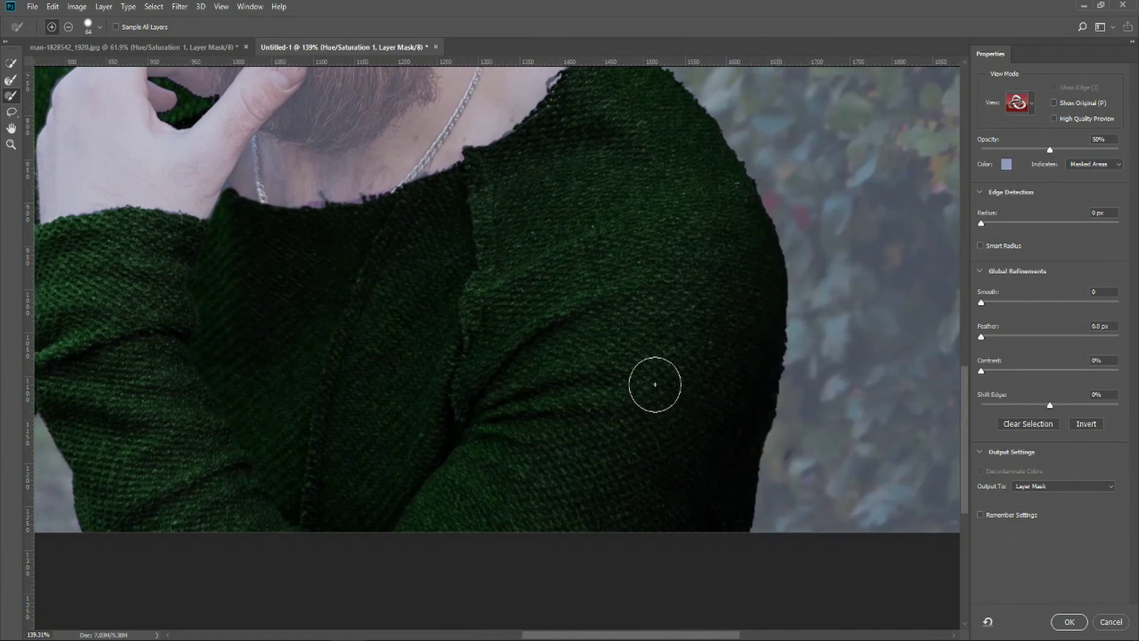
pyautogui.scroll(3, 656, 381)
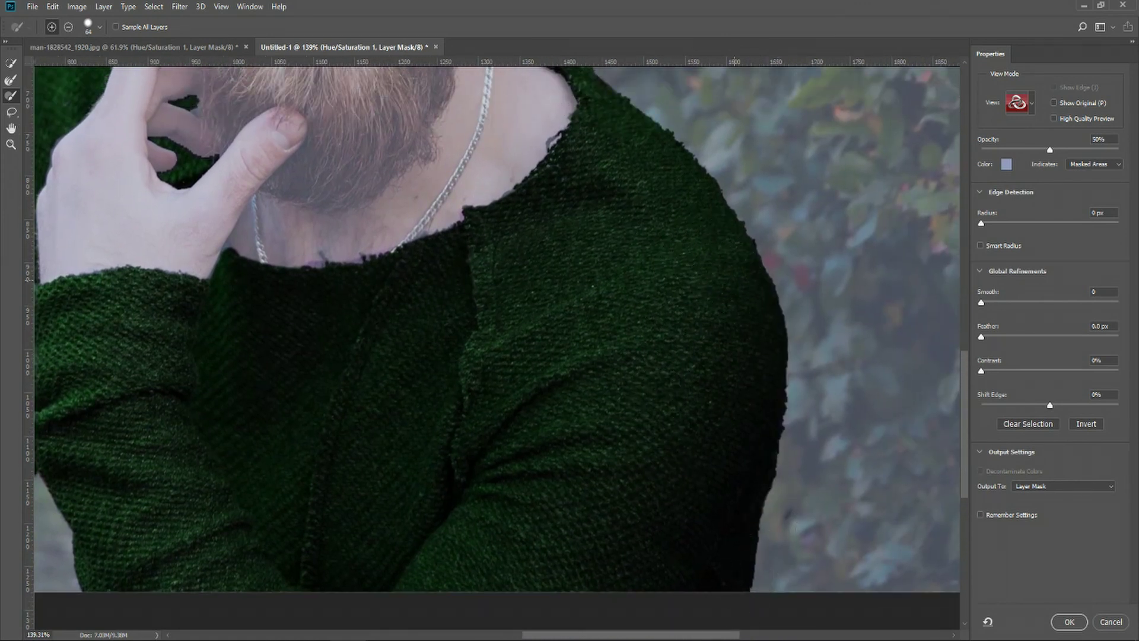
pyautogui.moveTo(731, 638); pyautogui.dragTo(692, 611)
pyautogui.scroll(3, 678, 381)
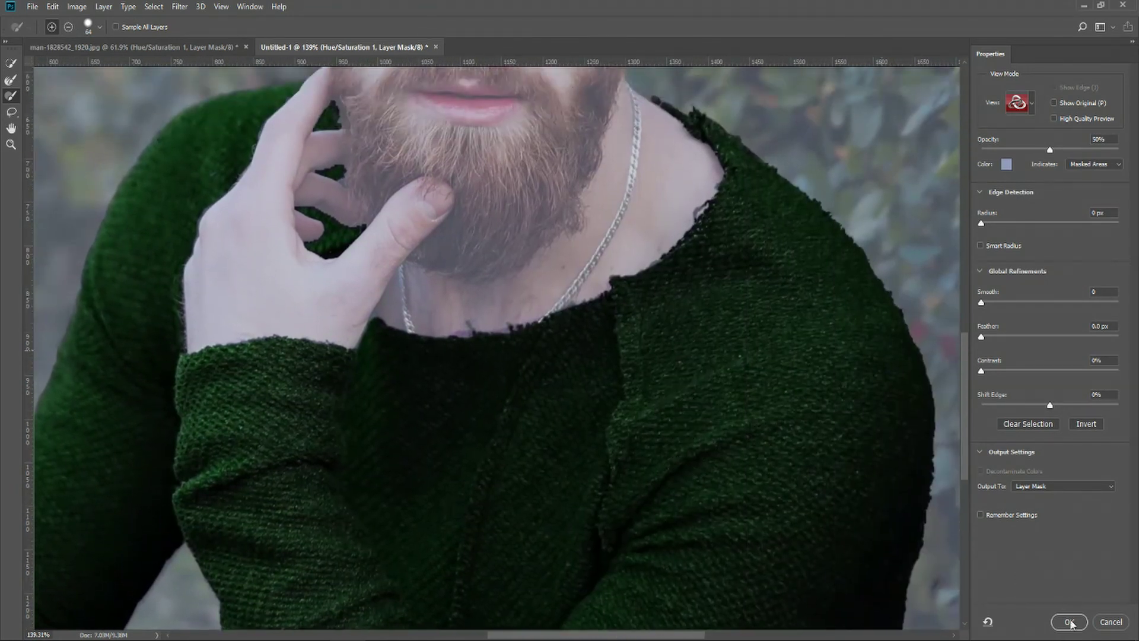
# - Apply the refined mask, fit the image on screen and compare green with the original
pyautogui.click(1067, 627)
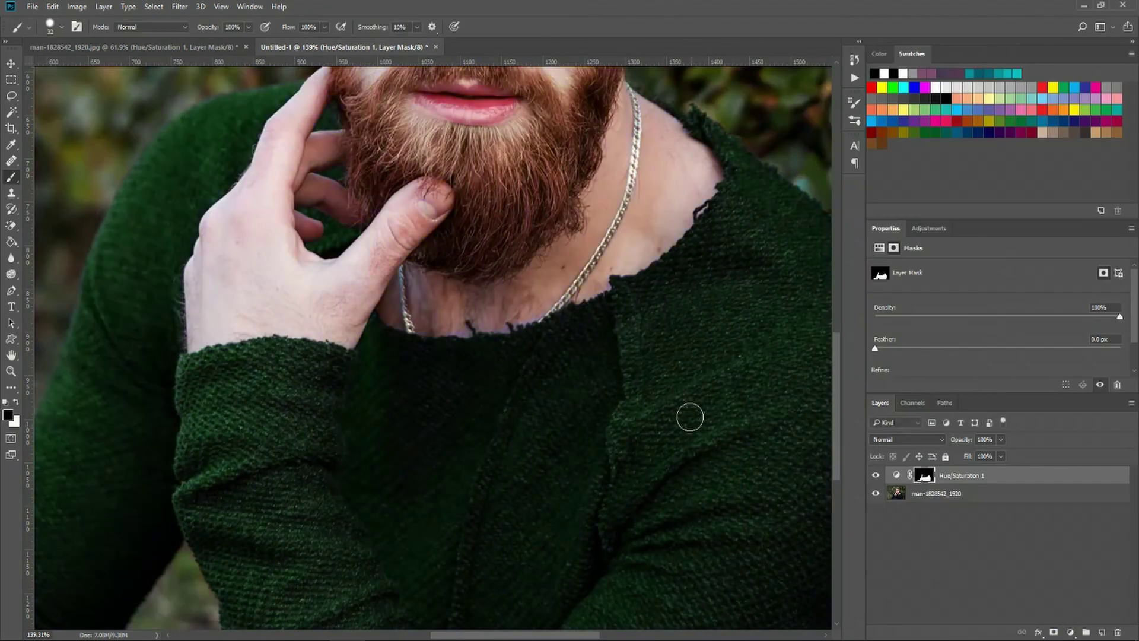
pyautogui.hotkey('ctrl', '0')
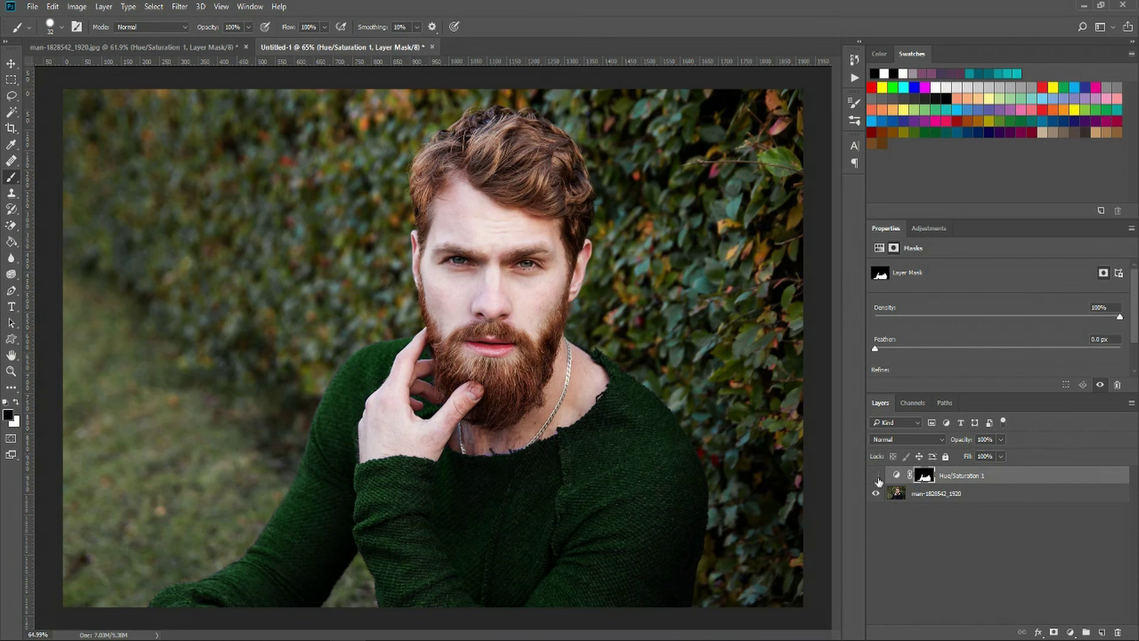
pyautogui.click(877, 477)
pyautogui.click(877, 476)
# - Try dark purple and dark navy hues for the sweater with the Hue slider
pyautogui.click(896, 477)
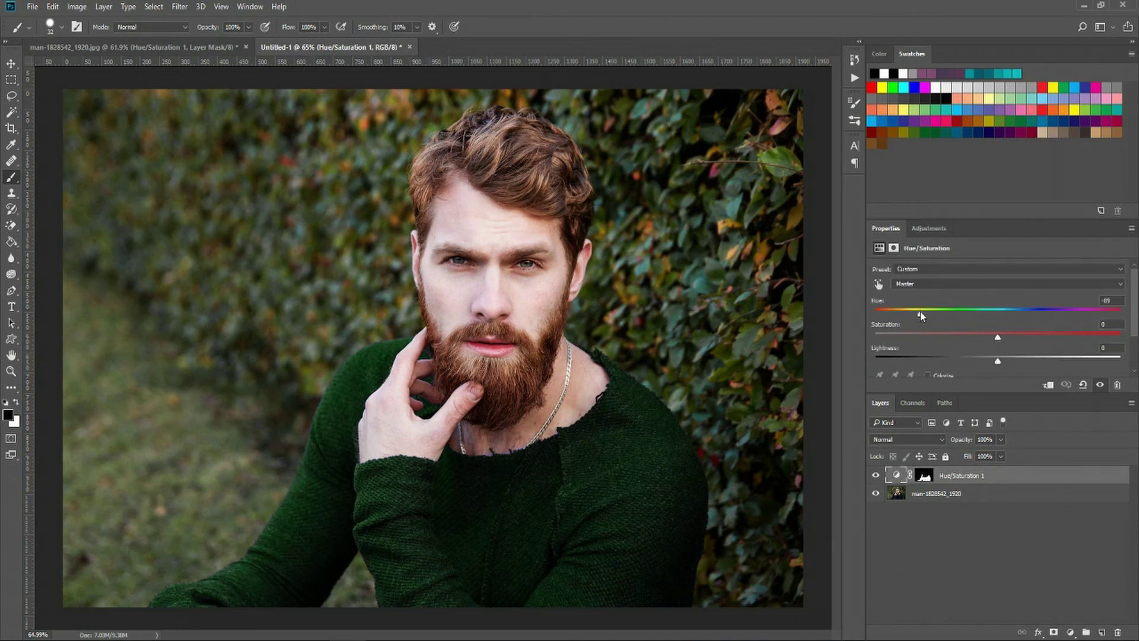
pyautogui.moveTo(920, 313)
pyautogui.mouseDown()
pyautogui.moveTo(1081, 313)
pyautogui.moveTo(928, 316)
pyautogui.mouseUp()
pyautogui.moveTo(1001, 318); pyautogui.dragTo(944, 319)
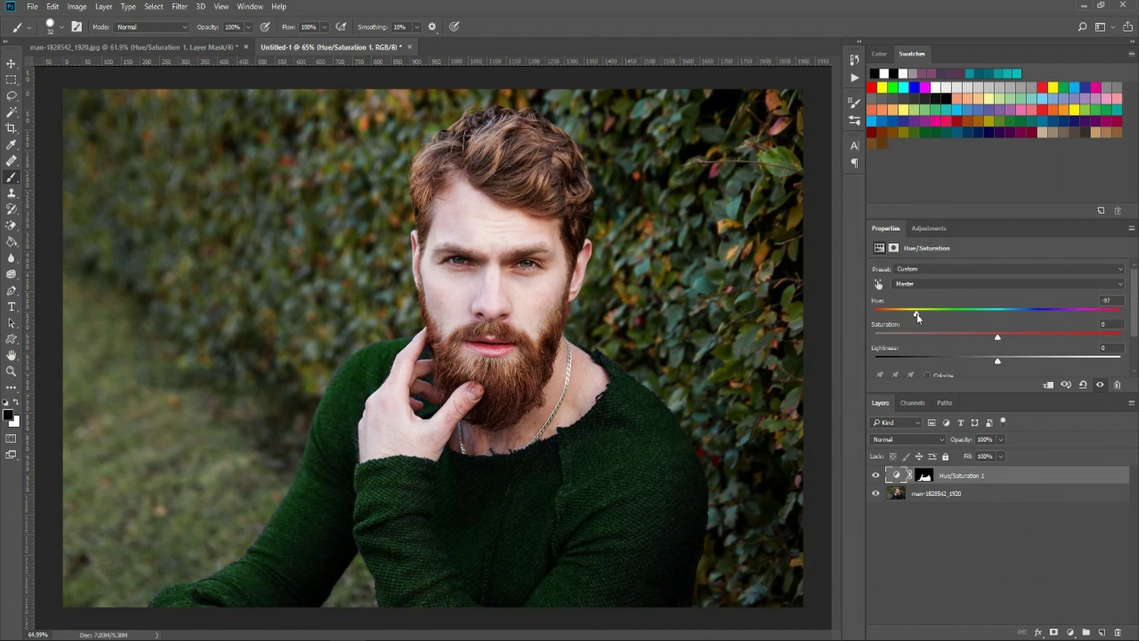